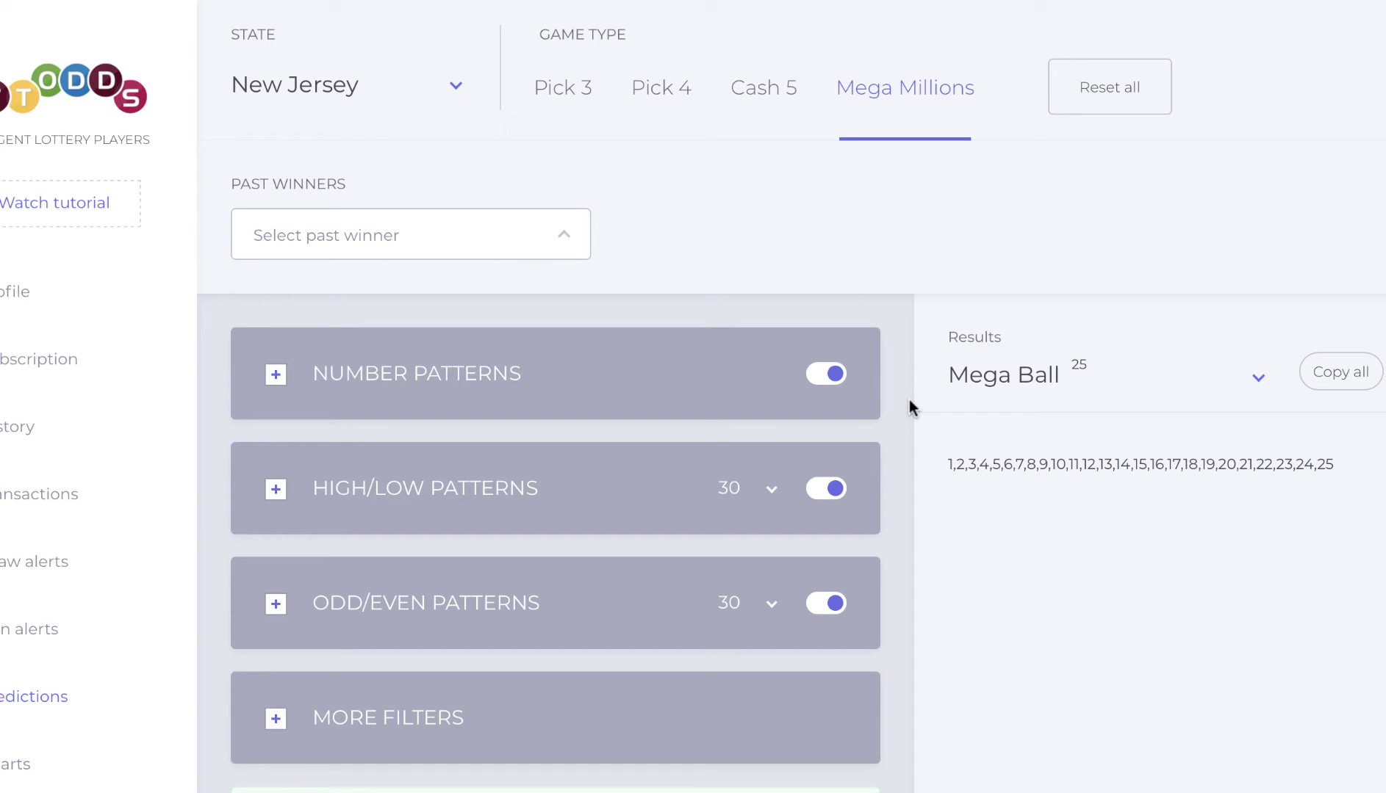
Step: Scroll through the New Jersey Mega Millions predictions showing Mega Ball results 1–25
scroll(912, 476, "down", 1)
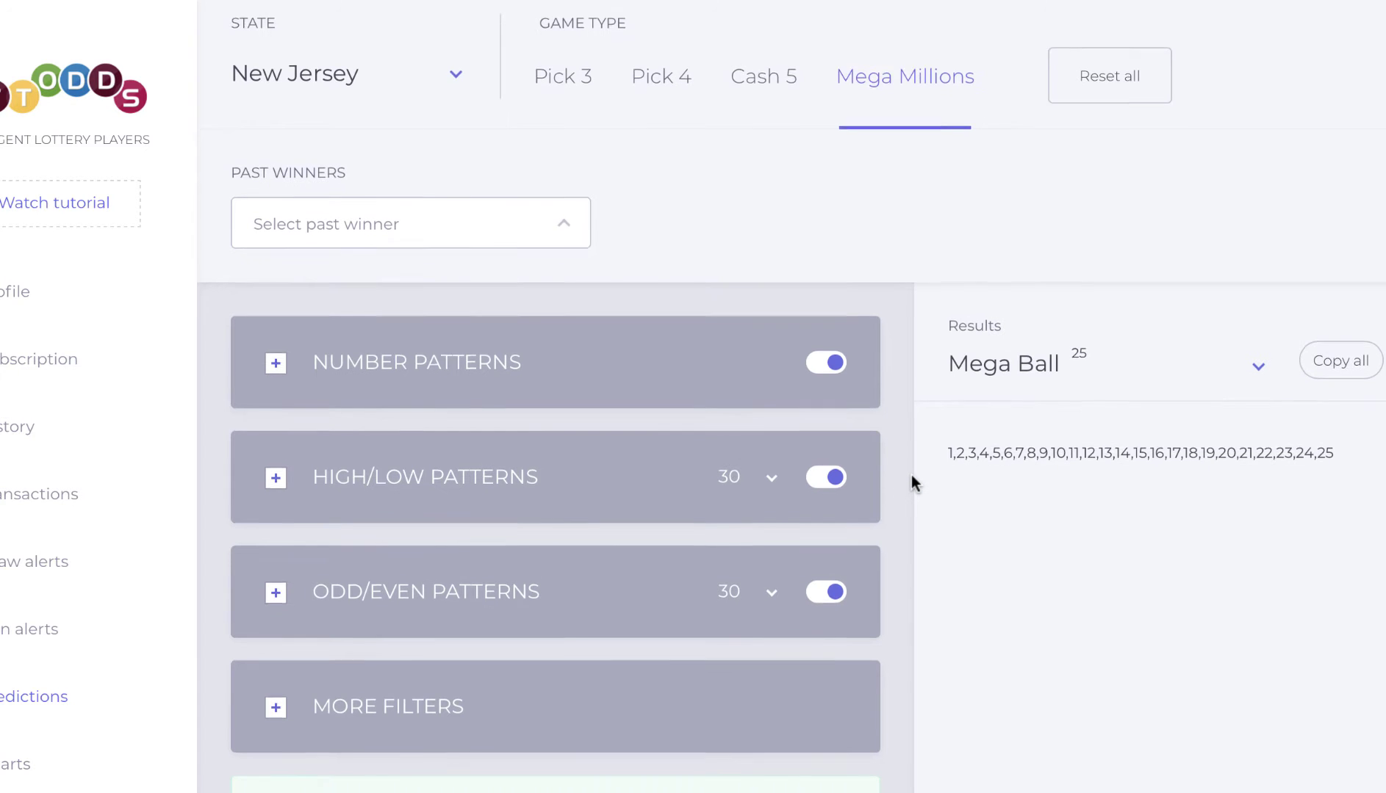
scroll(911, 476, "up", 1)
scroll(912, 474, "down", 1)
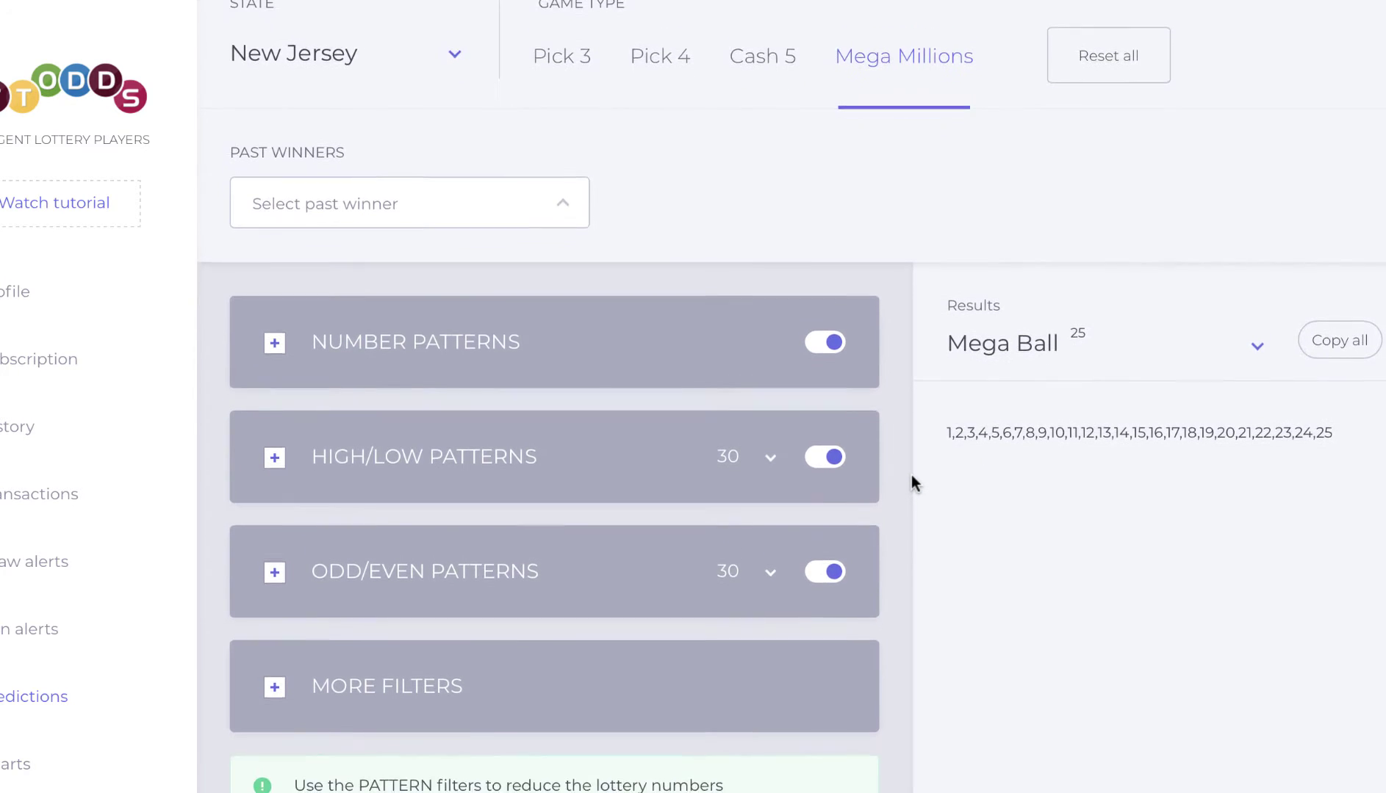
Step: Switch the Results view from Mega Ball to All Combos, listing 12,103,014 grouped combinations
left_click(1259, 344)
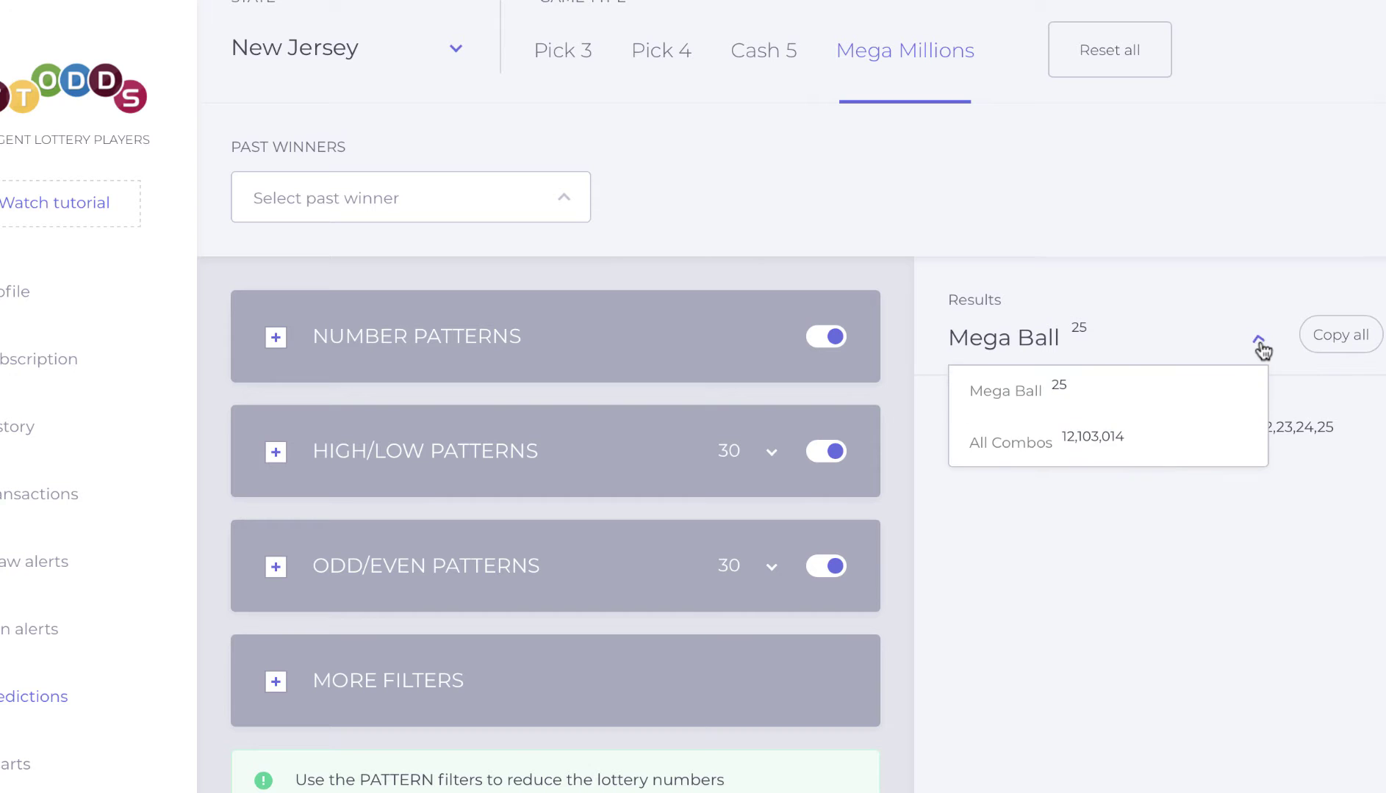
left_click(1107, 442)
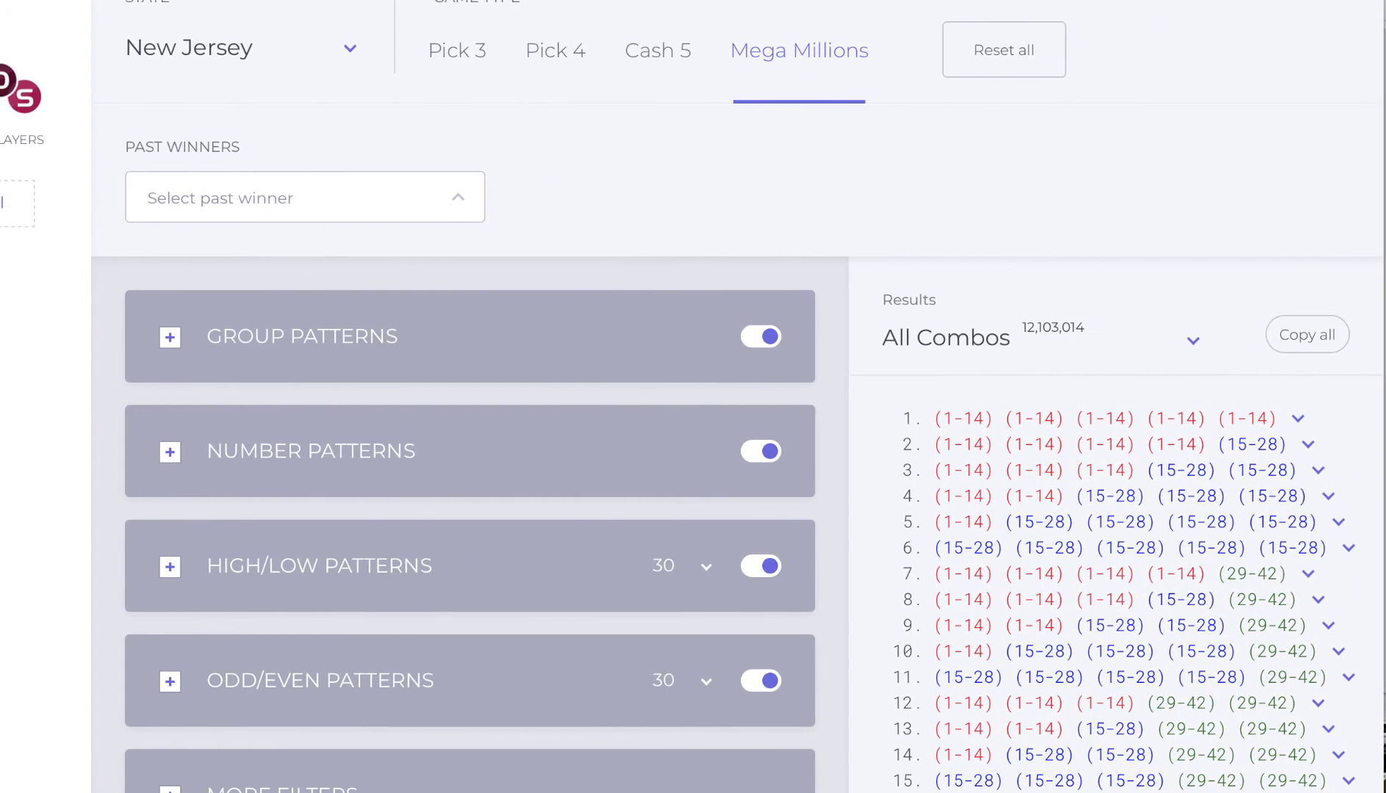
scroll(754, 150, "up", 1)
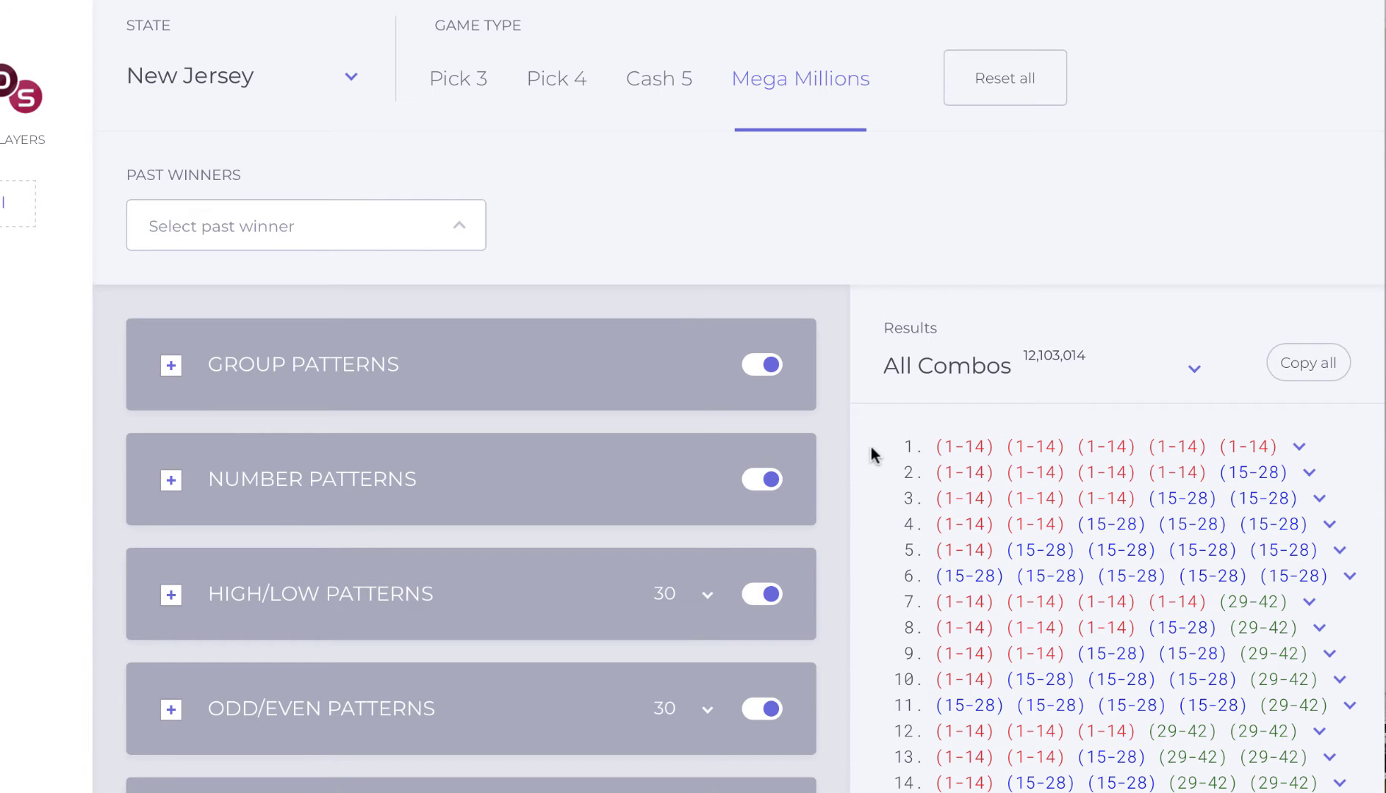
scroll(870, 447, "down", 2)
scroll(990, 377, "down", 2)
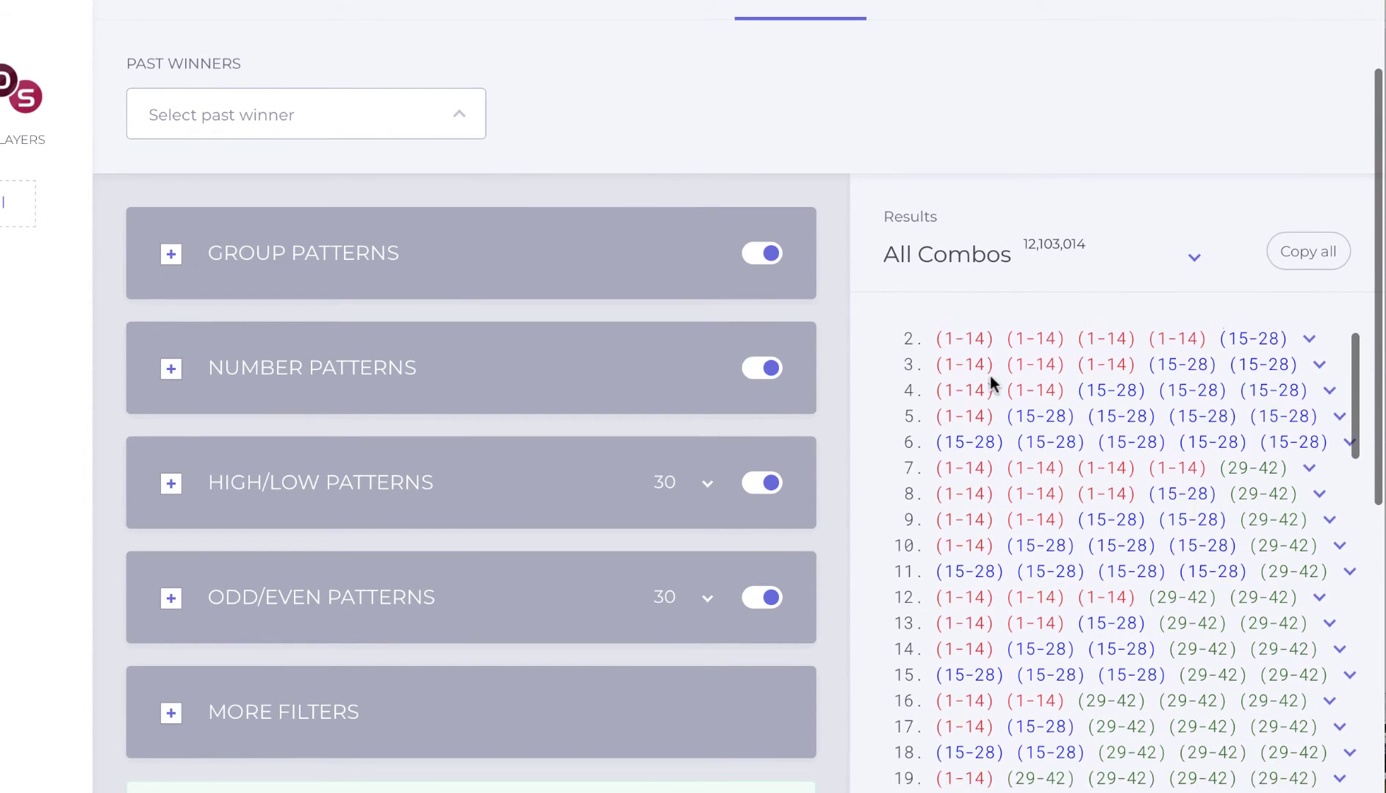
scroll(990, 377, "up", 2)
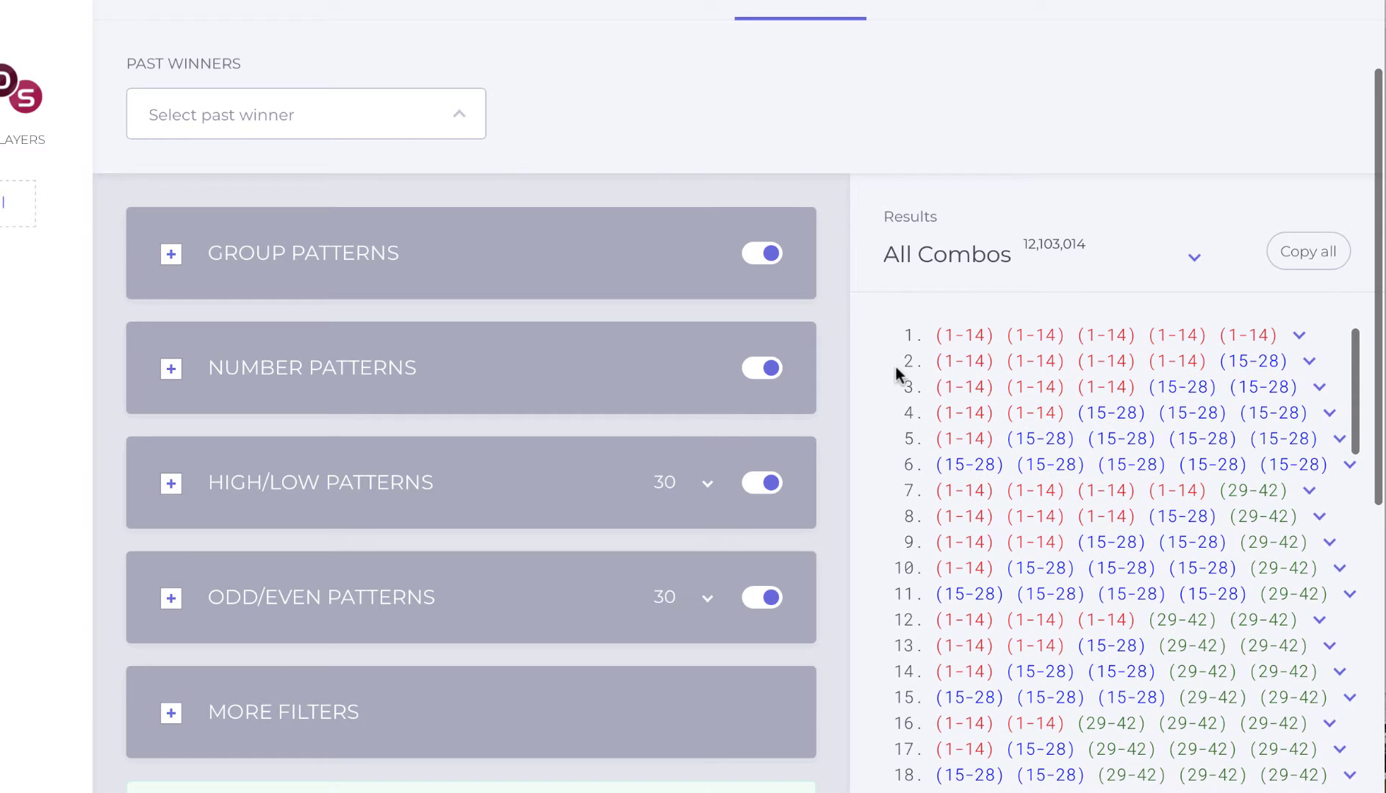
scroll(897, 369, "up", 2)
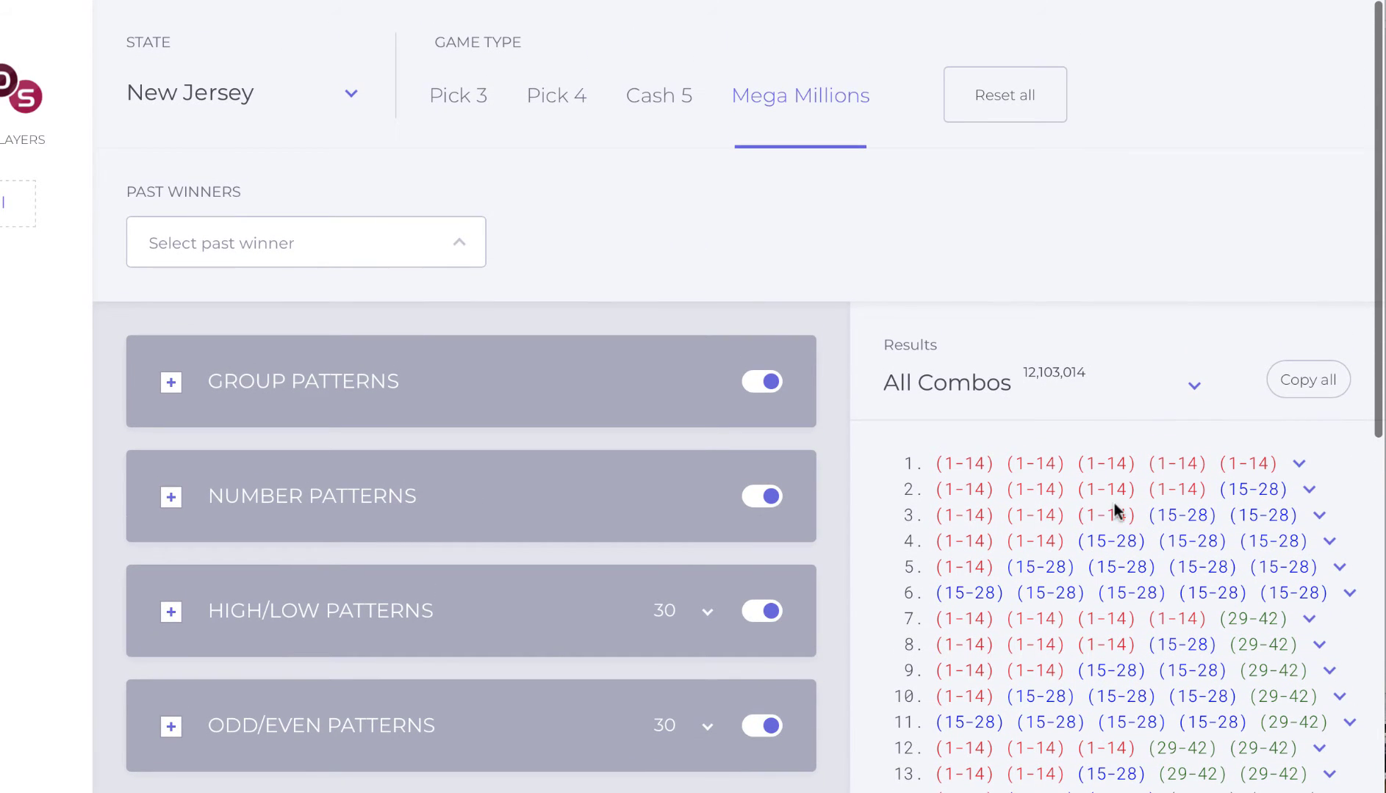
scroll(858, 386, "down", 1)
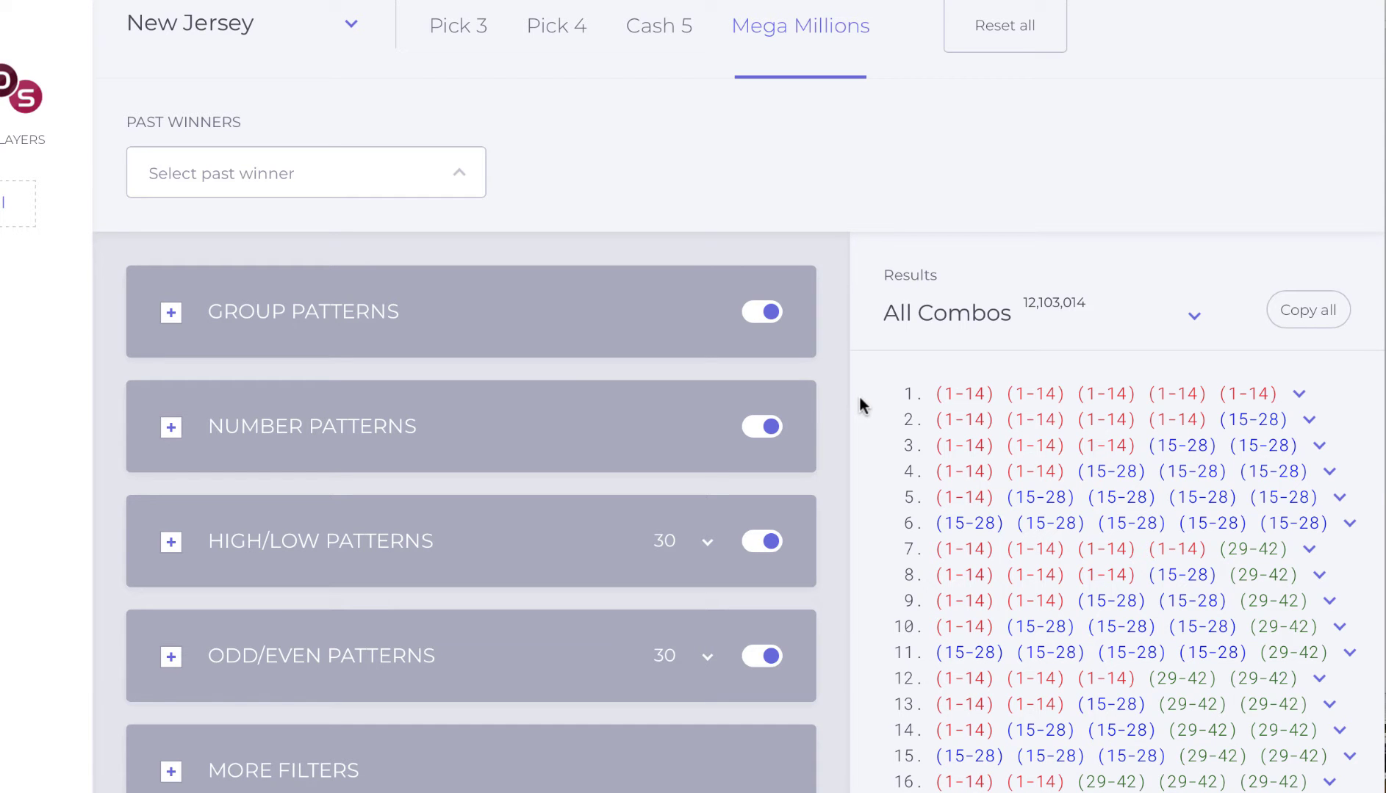
scroll(791, 530, "down", 1)
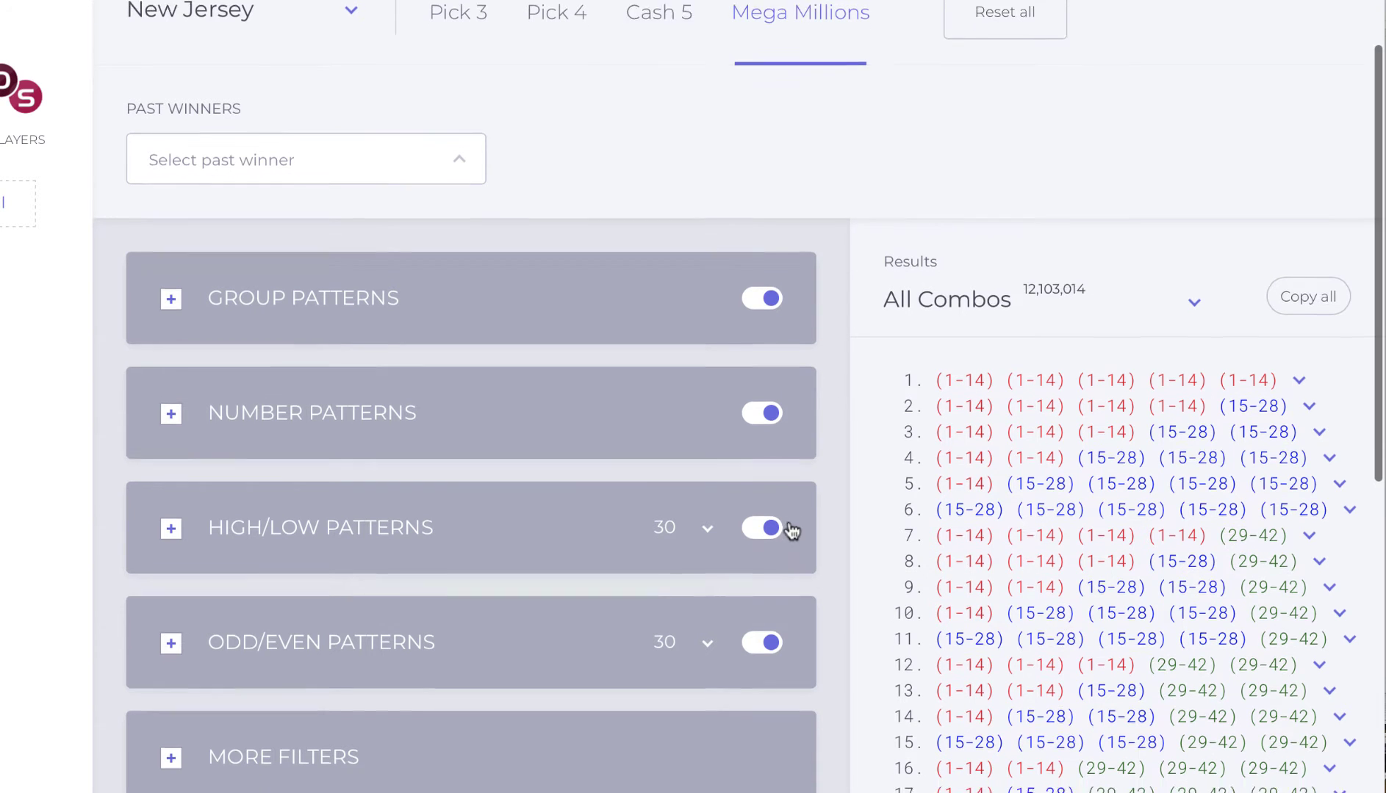
scroll(790, 526, "up", 1)
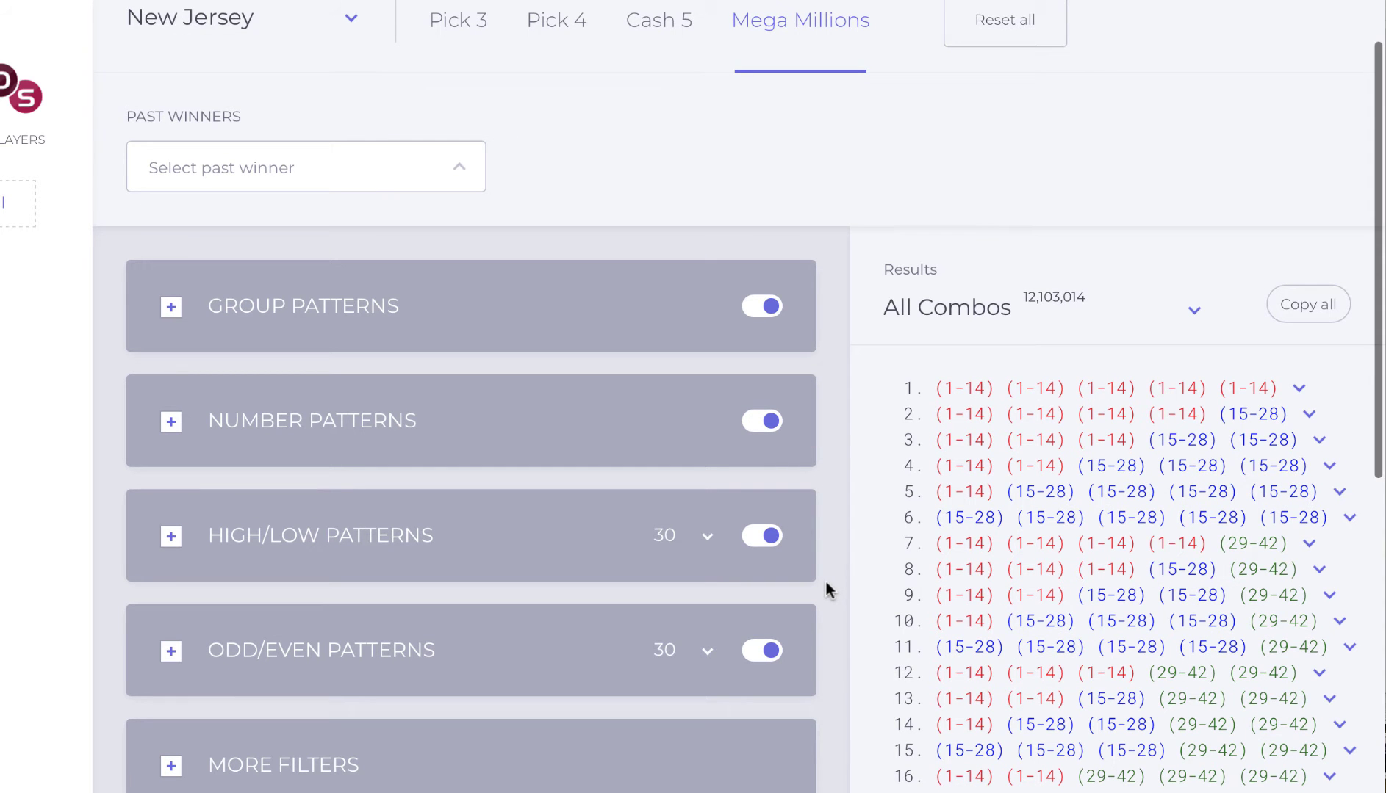
scroll(826, 582, "down", 1)
scroll(826, 582, "down", 1)
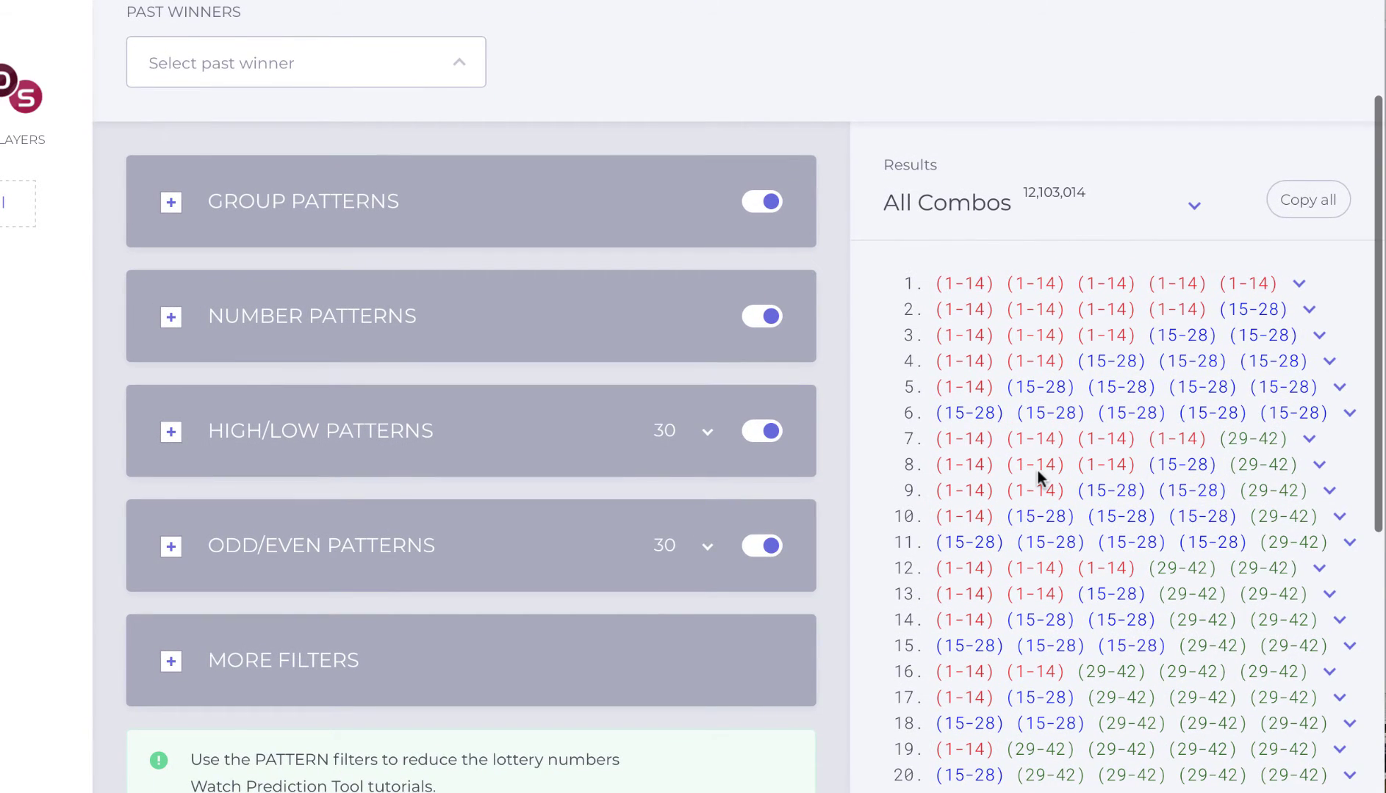
scroll(1037, 469, "down", 1)
scroll(1038, 474, "up", 1)
scroll(857, 396, "up", 2)
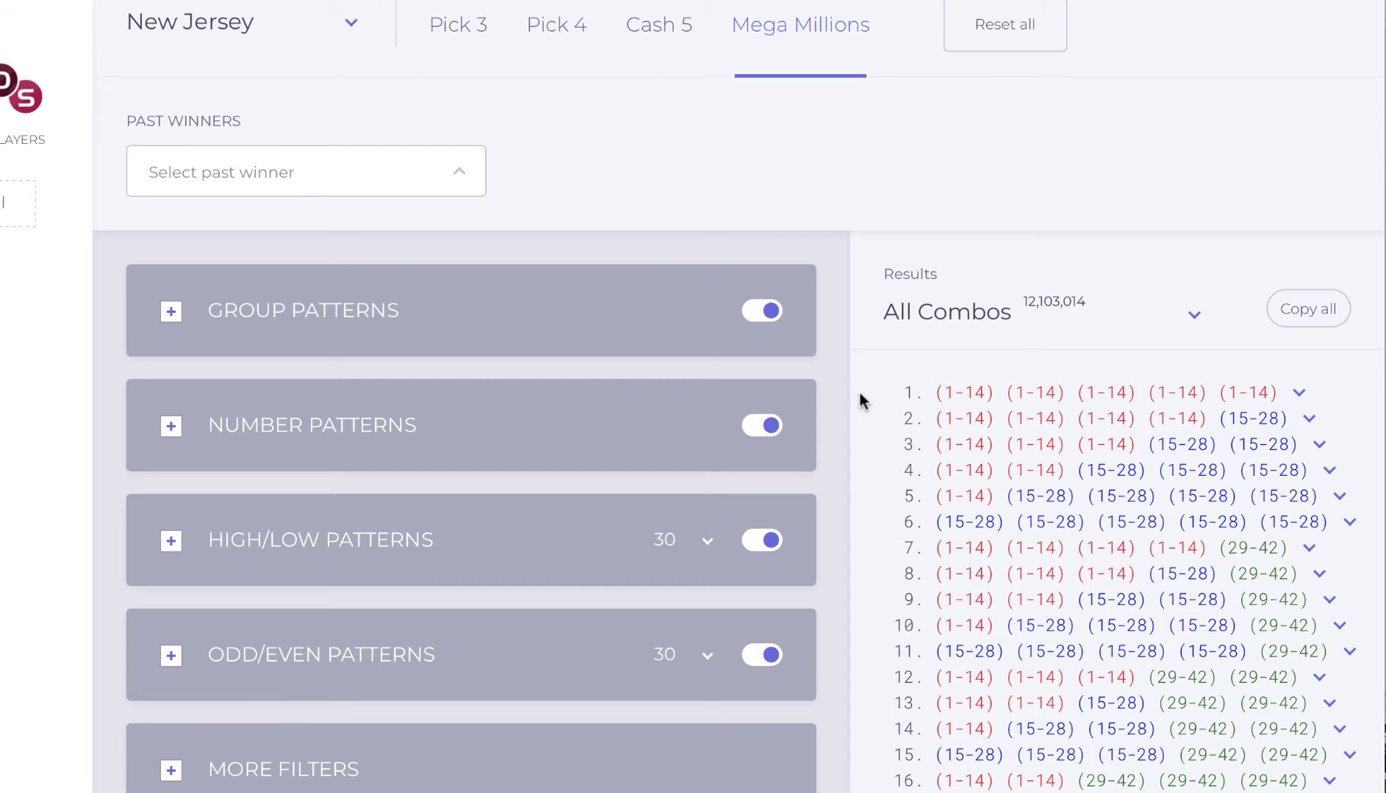
scroll(961, 494, "down", 1)
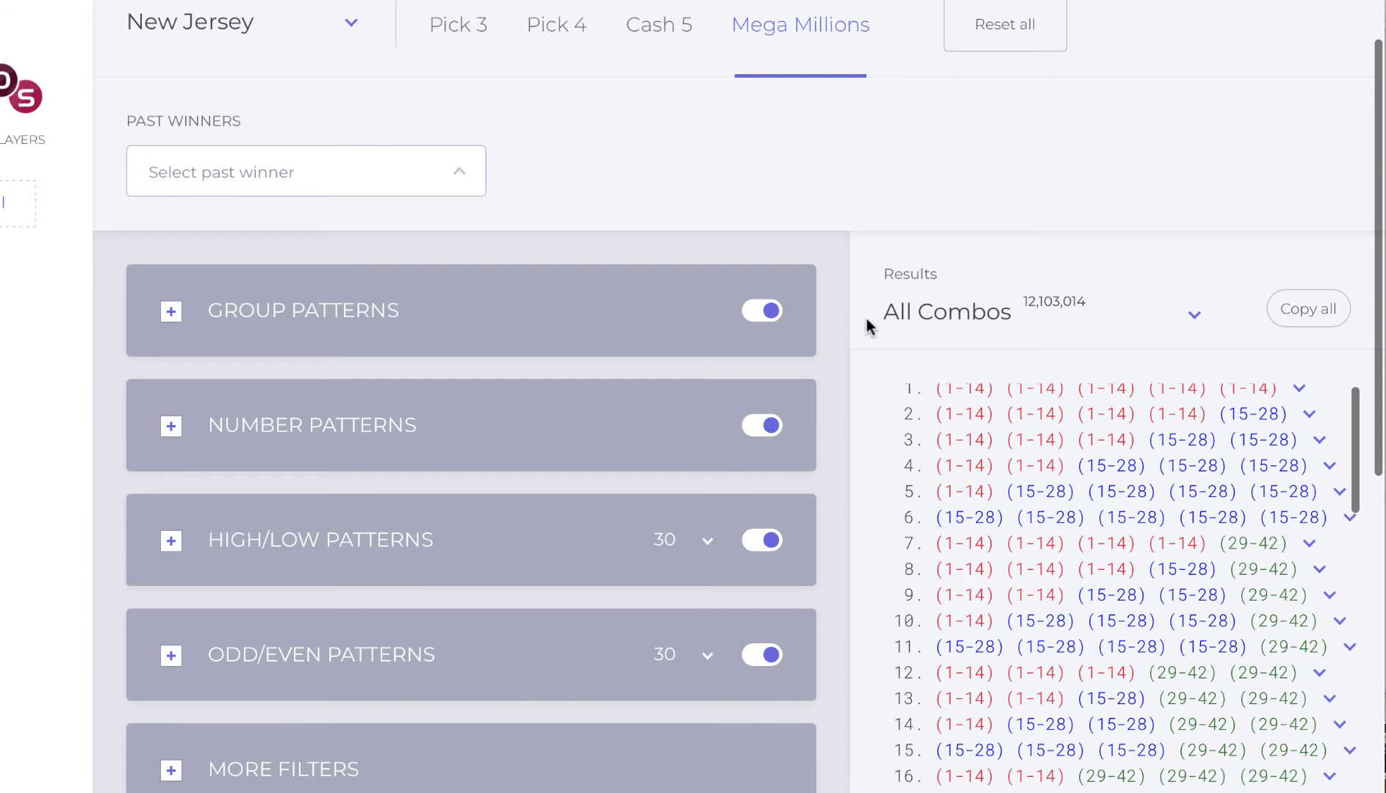
scroll(866, 318, "down", 3)
scroll(1011, 396, "up", 1)
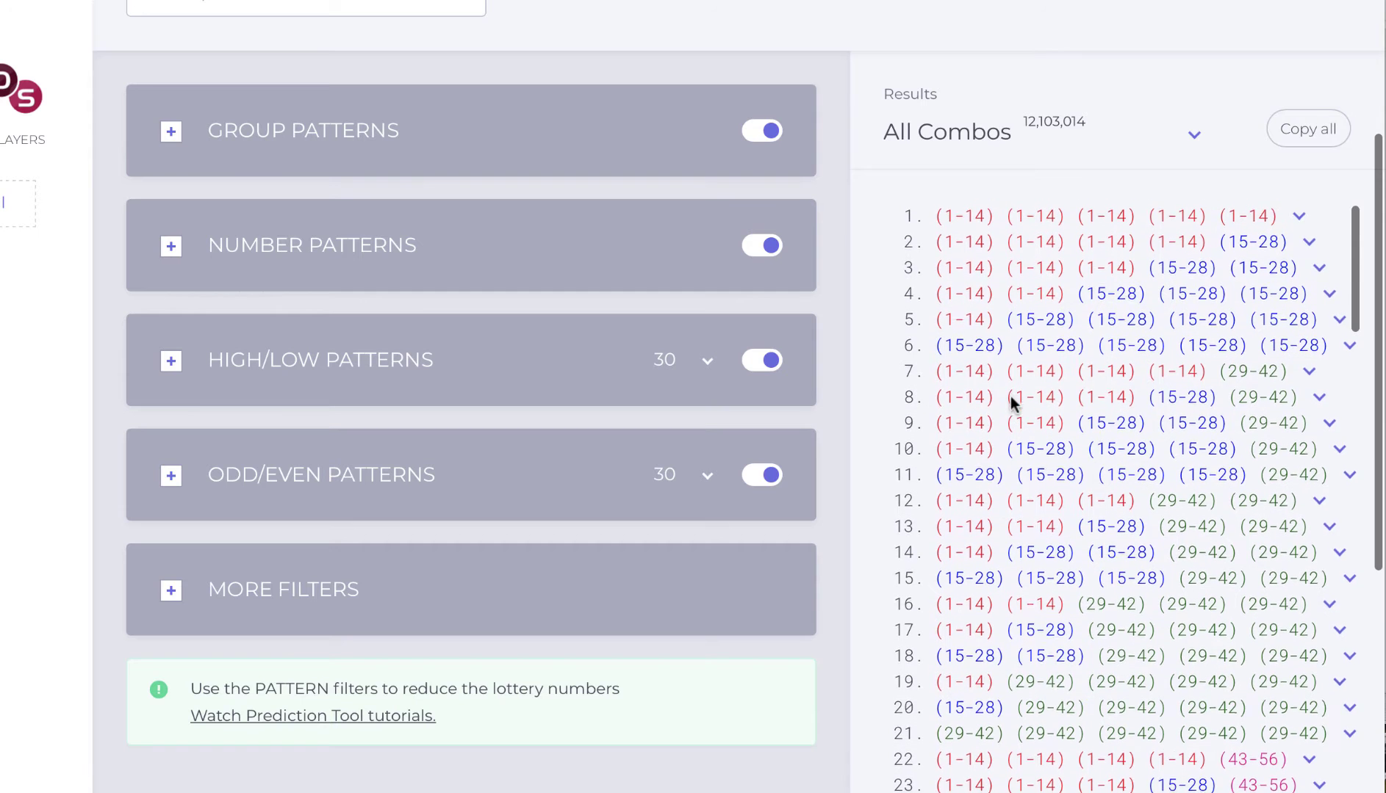
scroll(894, 385, "up", 2)
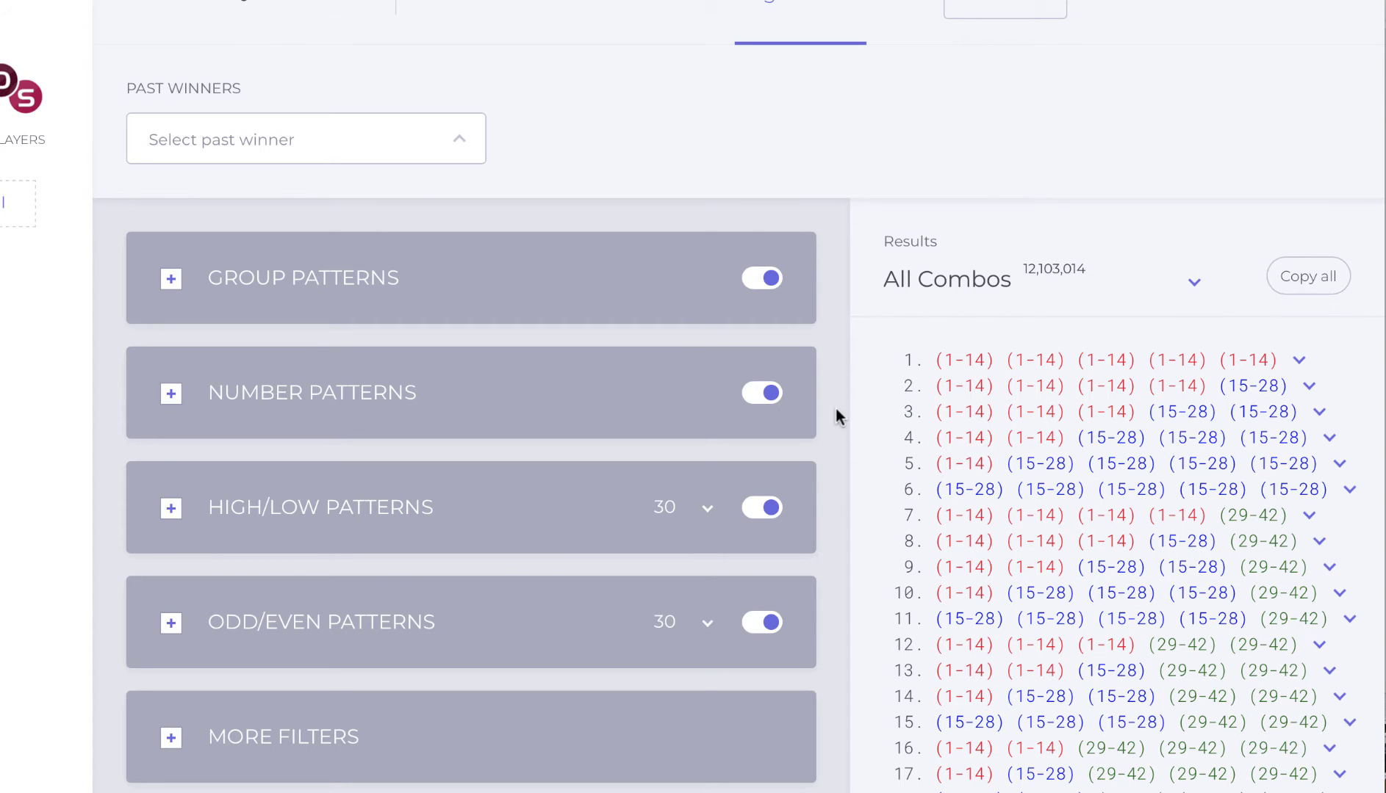
scroll(872, 407, "up", 2)
scroll(873, 408, "down", 1)
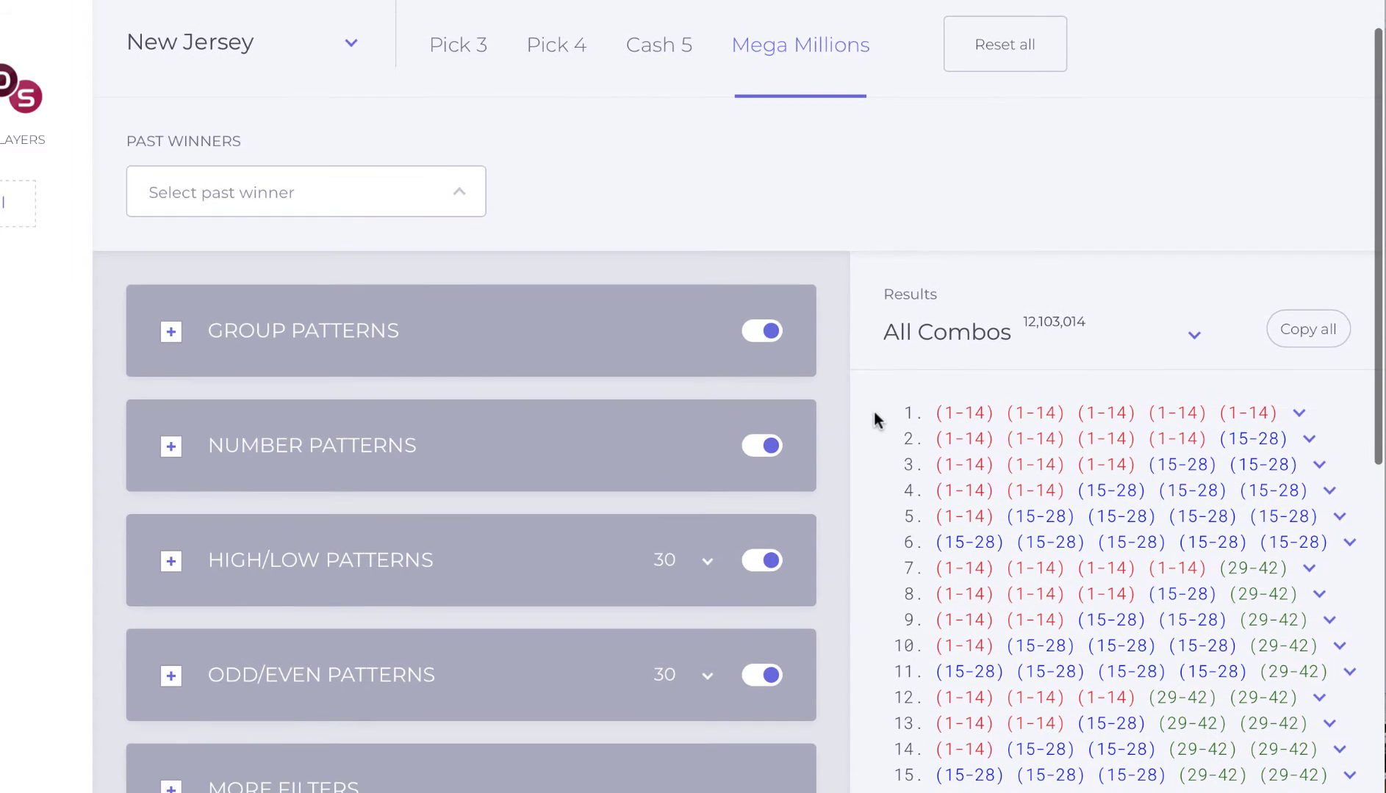
scroll(874, 421, "down", 1)
scroll(874, 420, "up", 2)
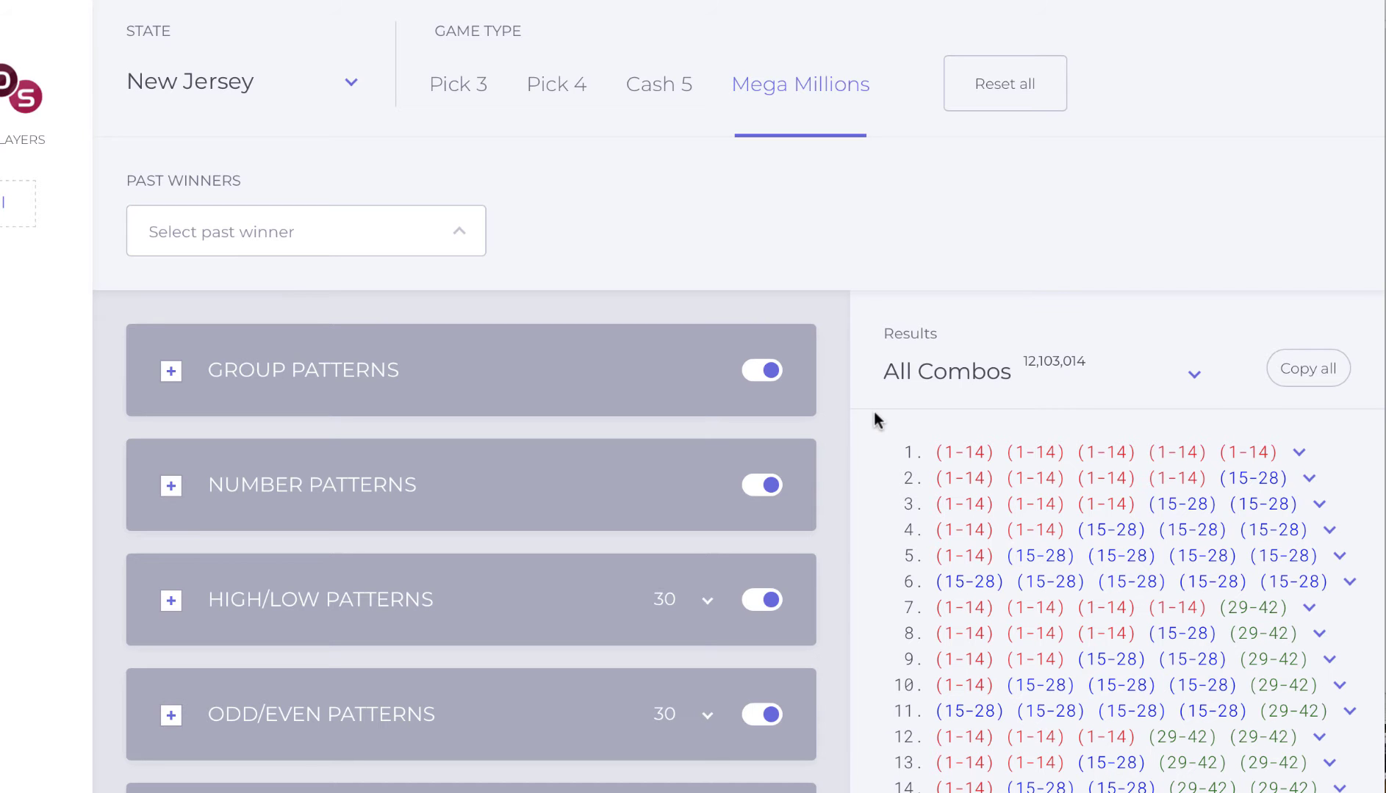
scroll(874, 419, "down", 3)
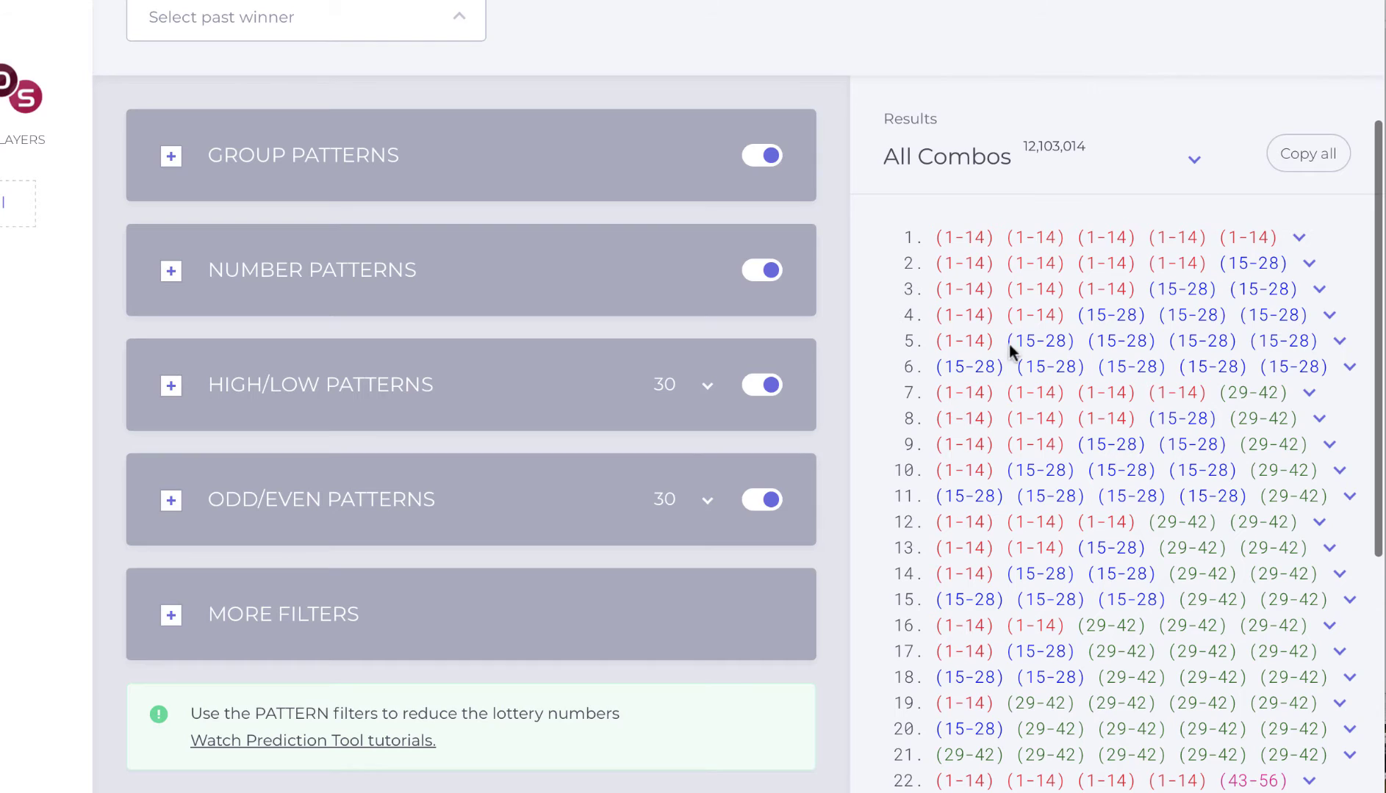
scroll(999, 361, "up", 1)
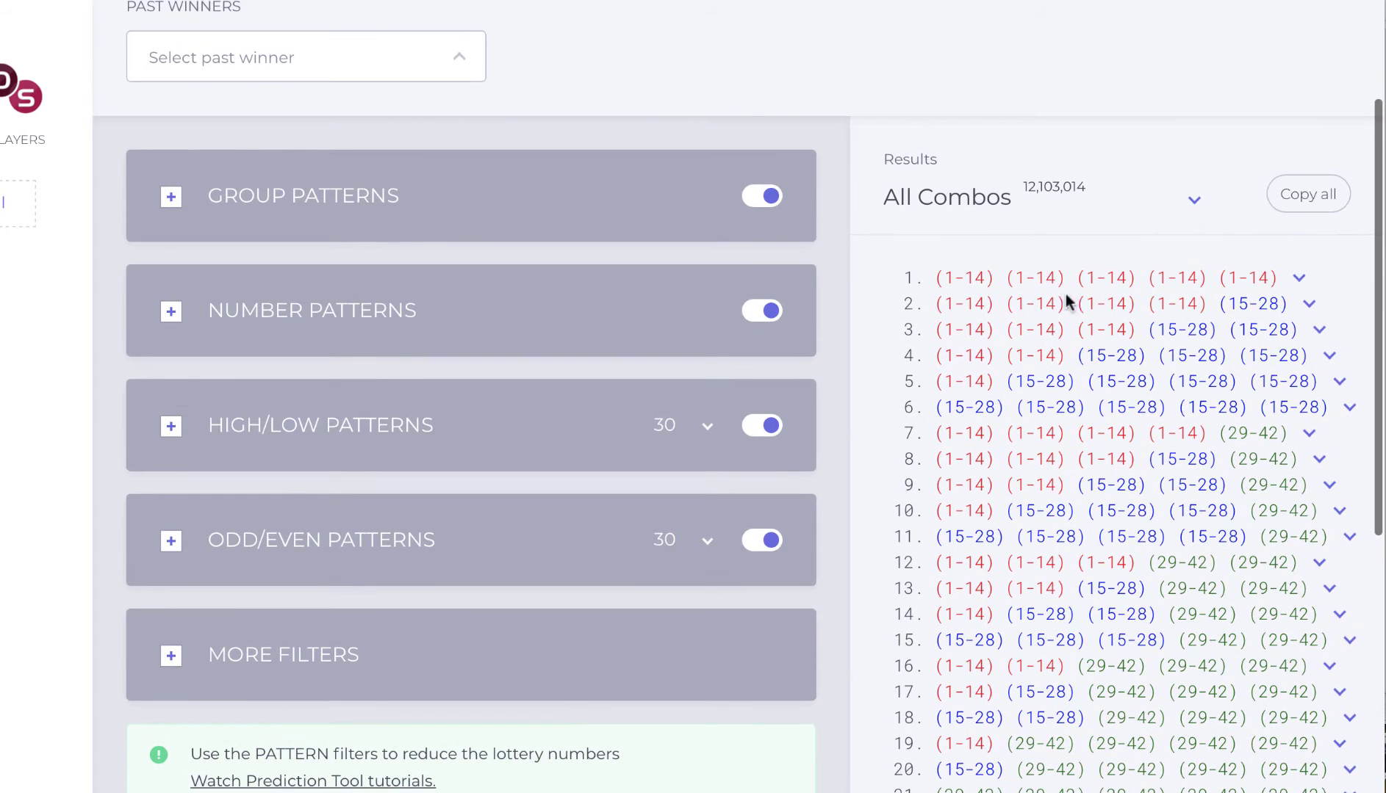
scroll(980, 374, "down", 20)
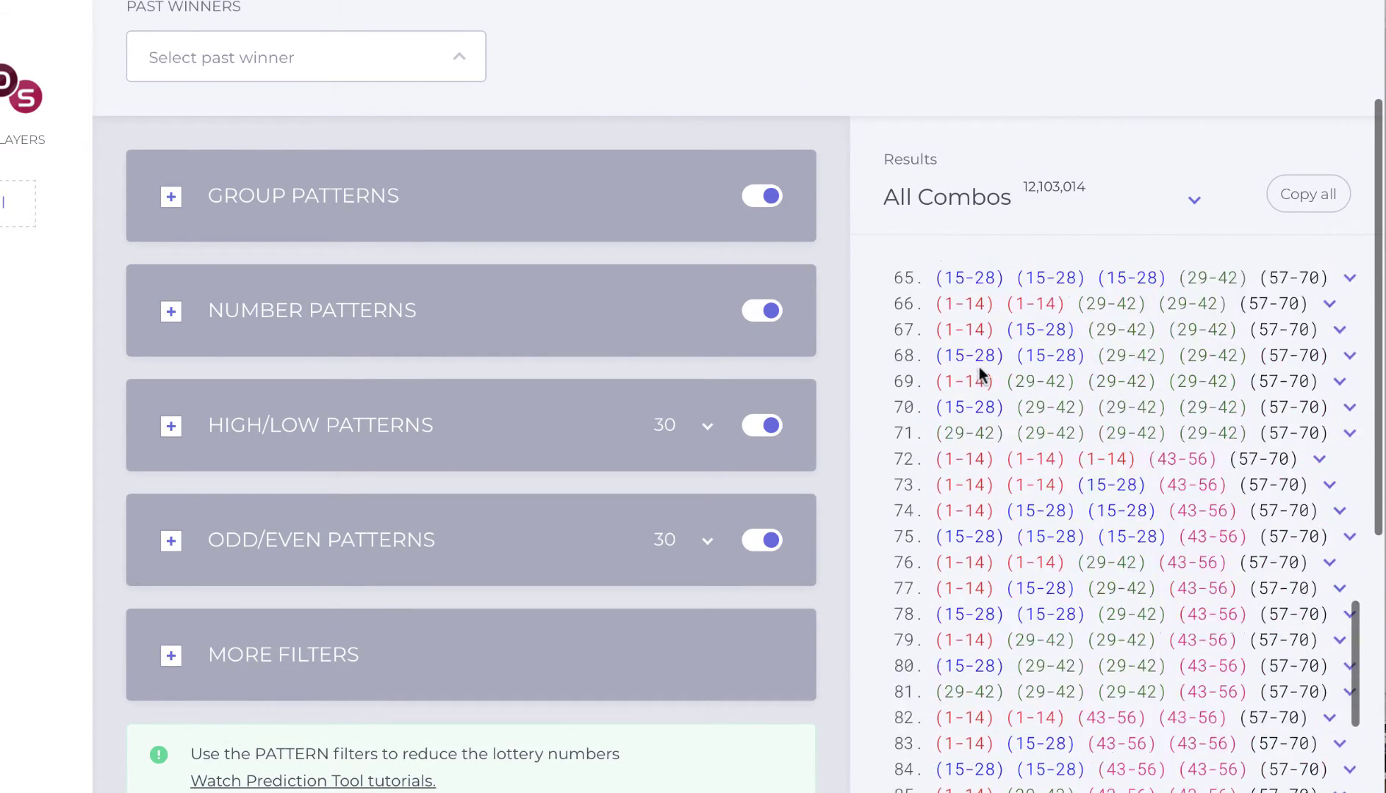
scroll(981, 374, "down", 15)
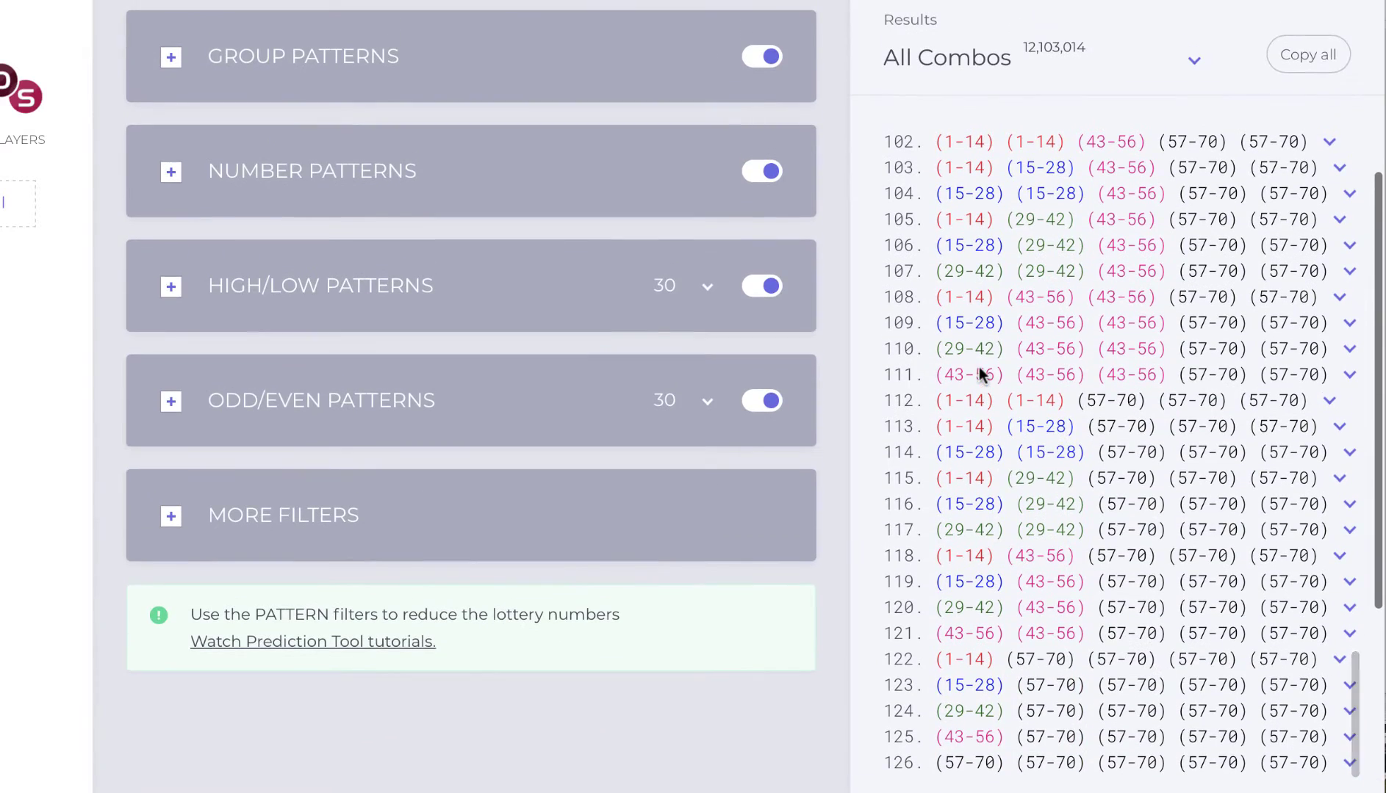
scroll(868, 272, "up", 2)
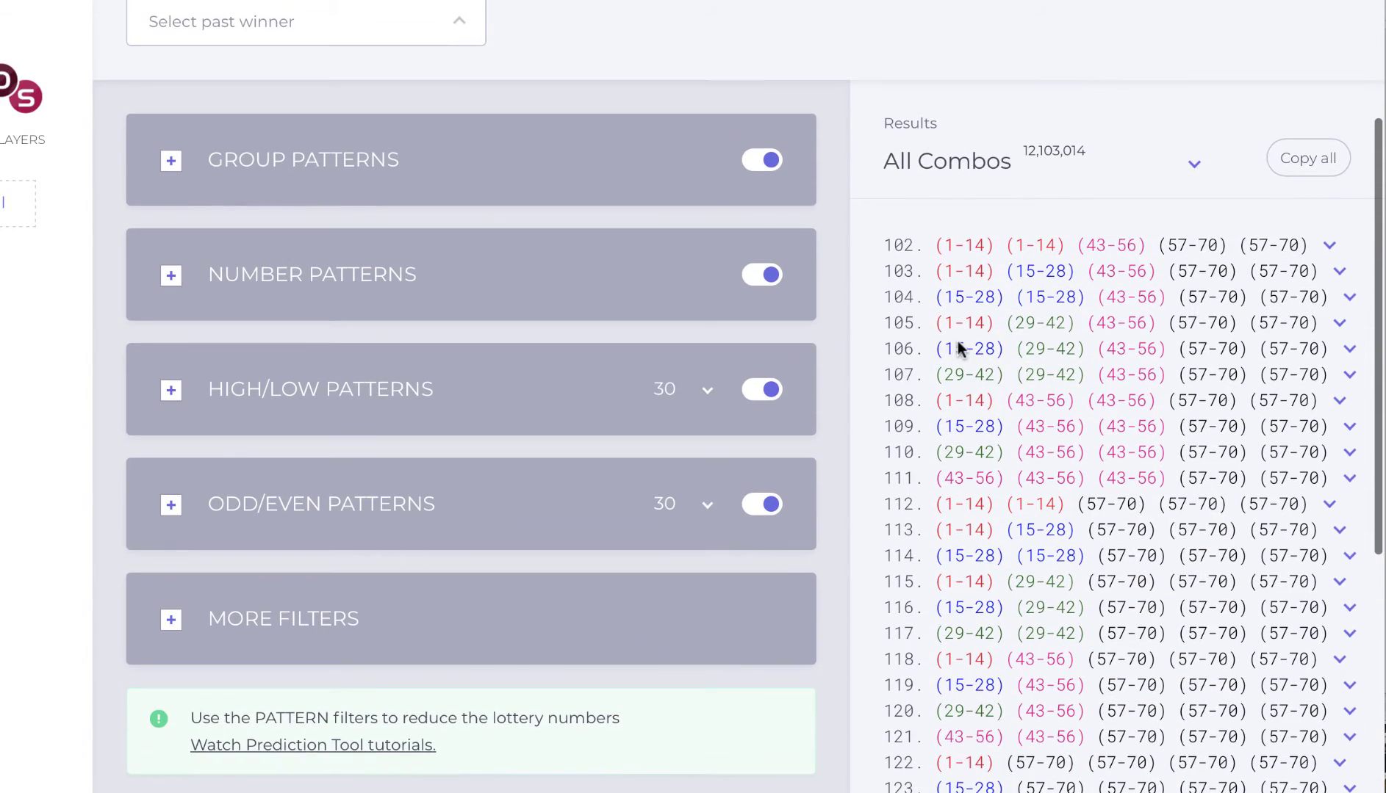
scroll(958, 344, "up", 11)
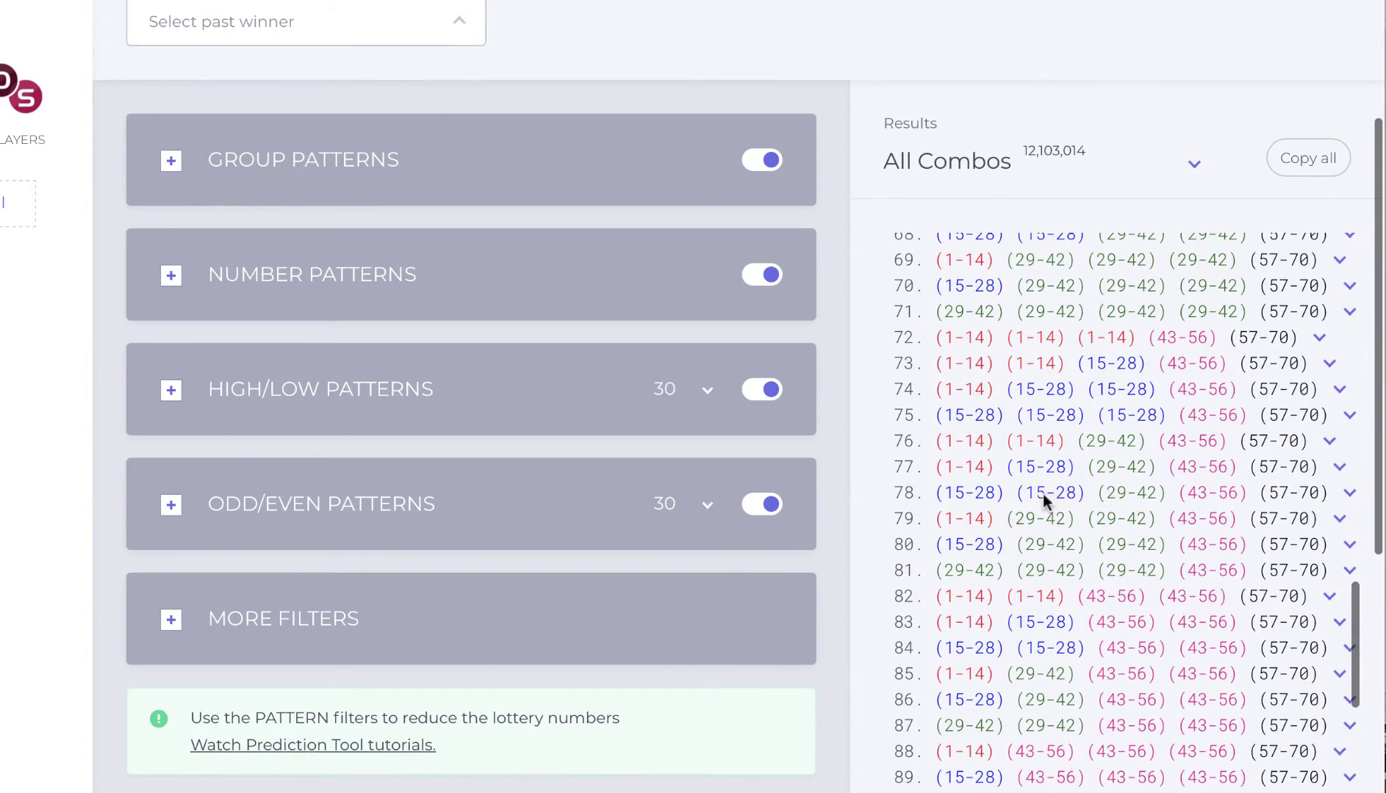
scroll(1019, 385, "up", 11)
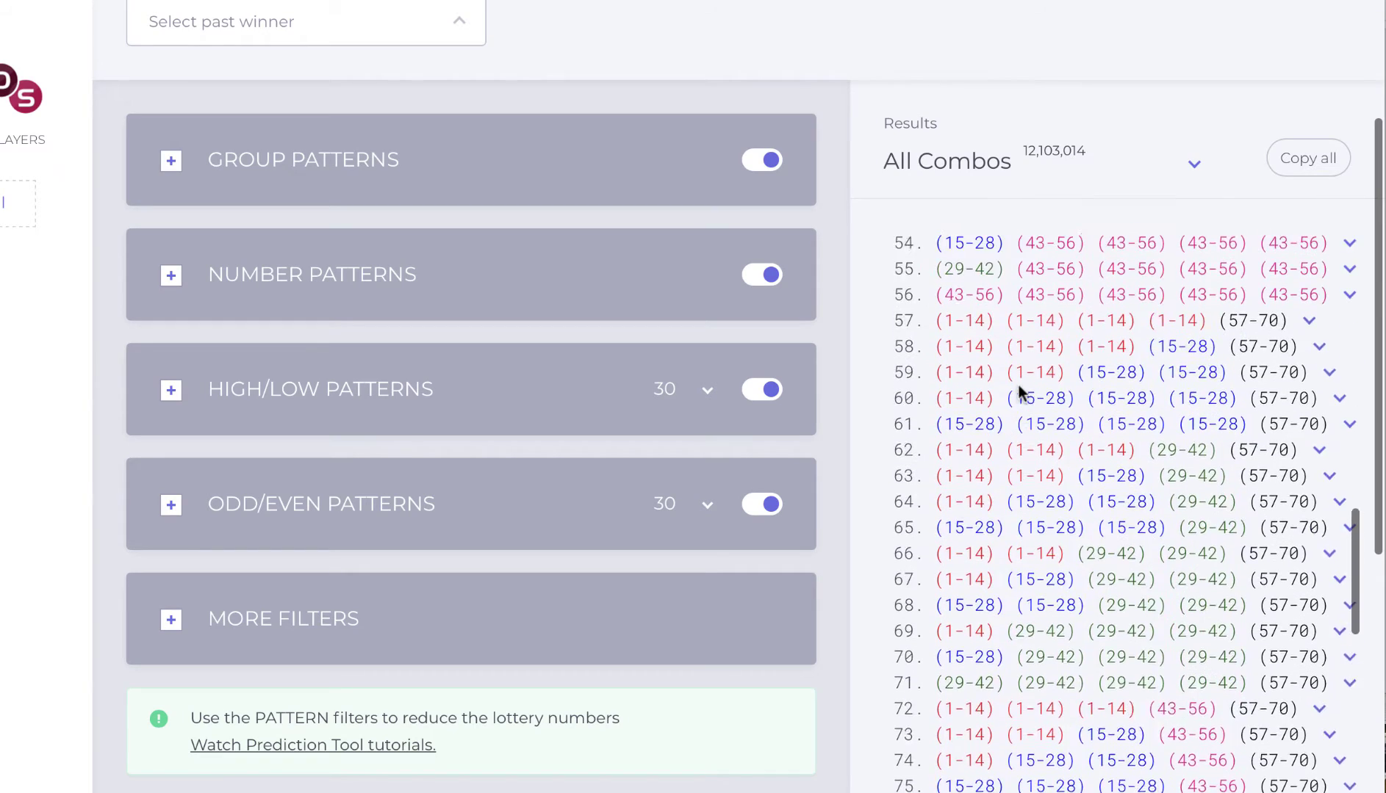
scroll(1049, 359, "up", 9)
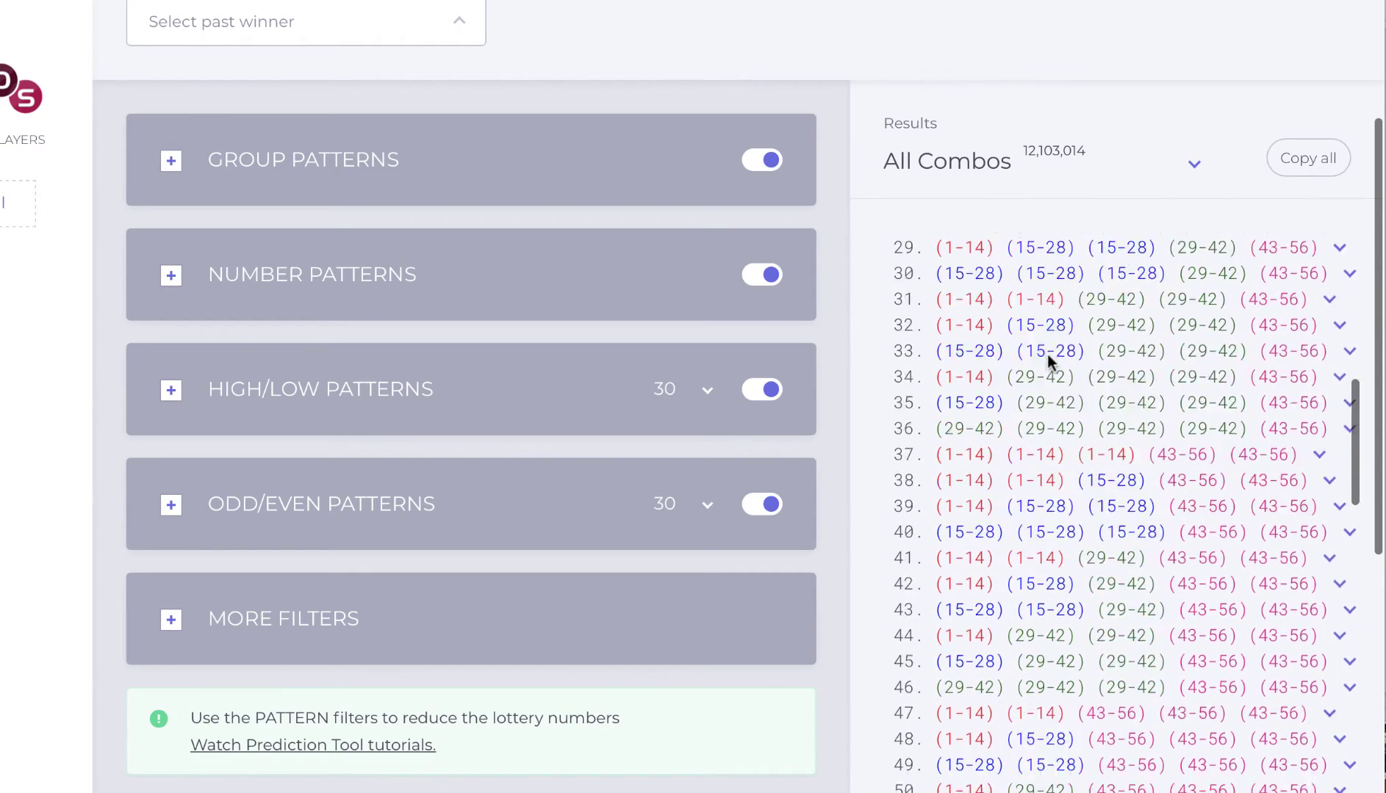
scroll(1049, 395, "up", 3)
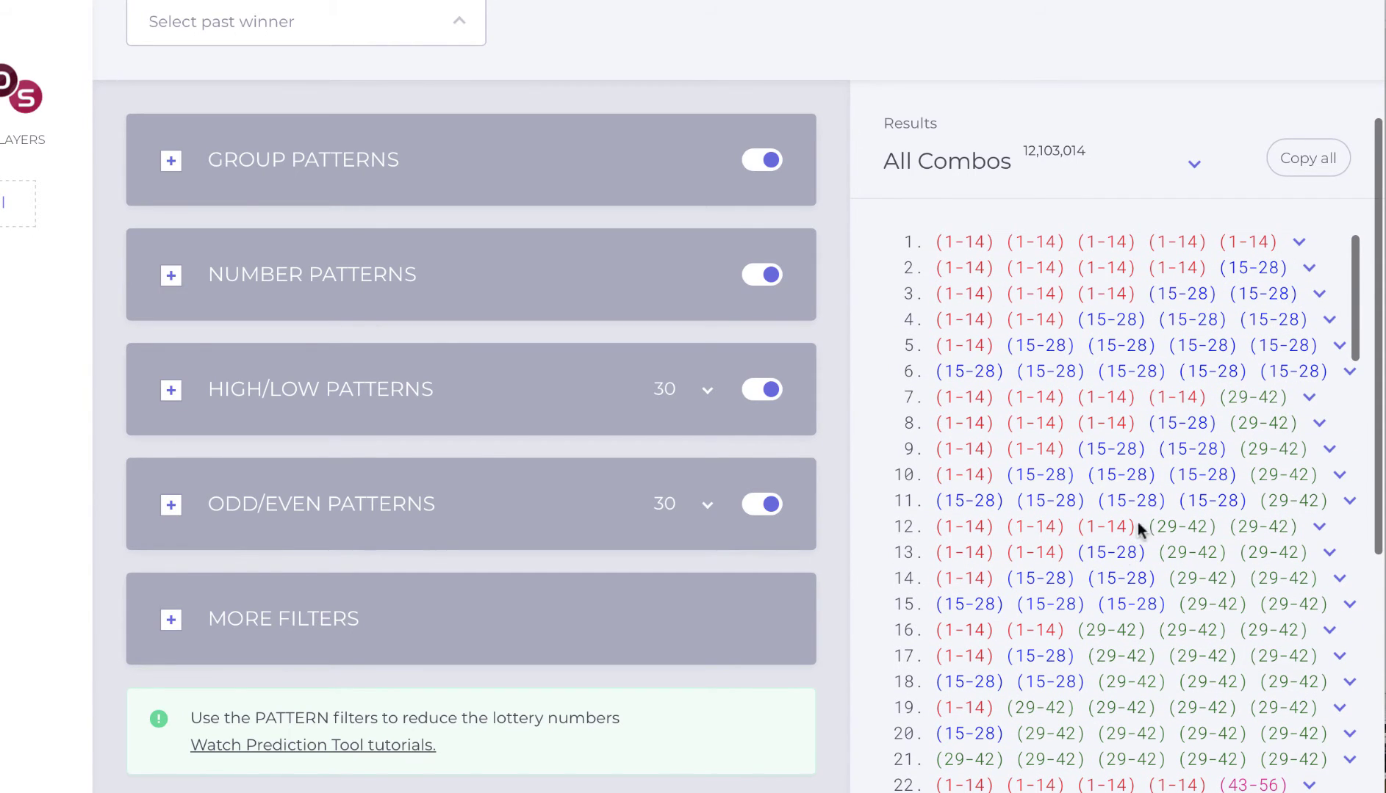
scroll(1059, 525, "down", 4)
scroll(1059, 523, "down", 18)
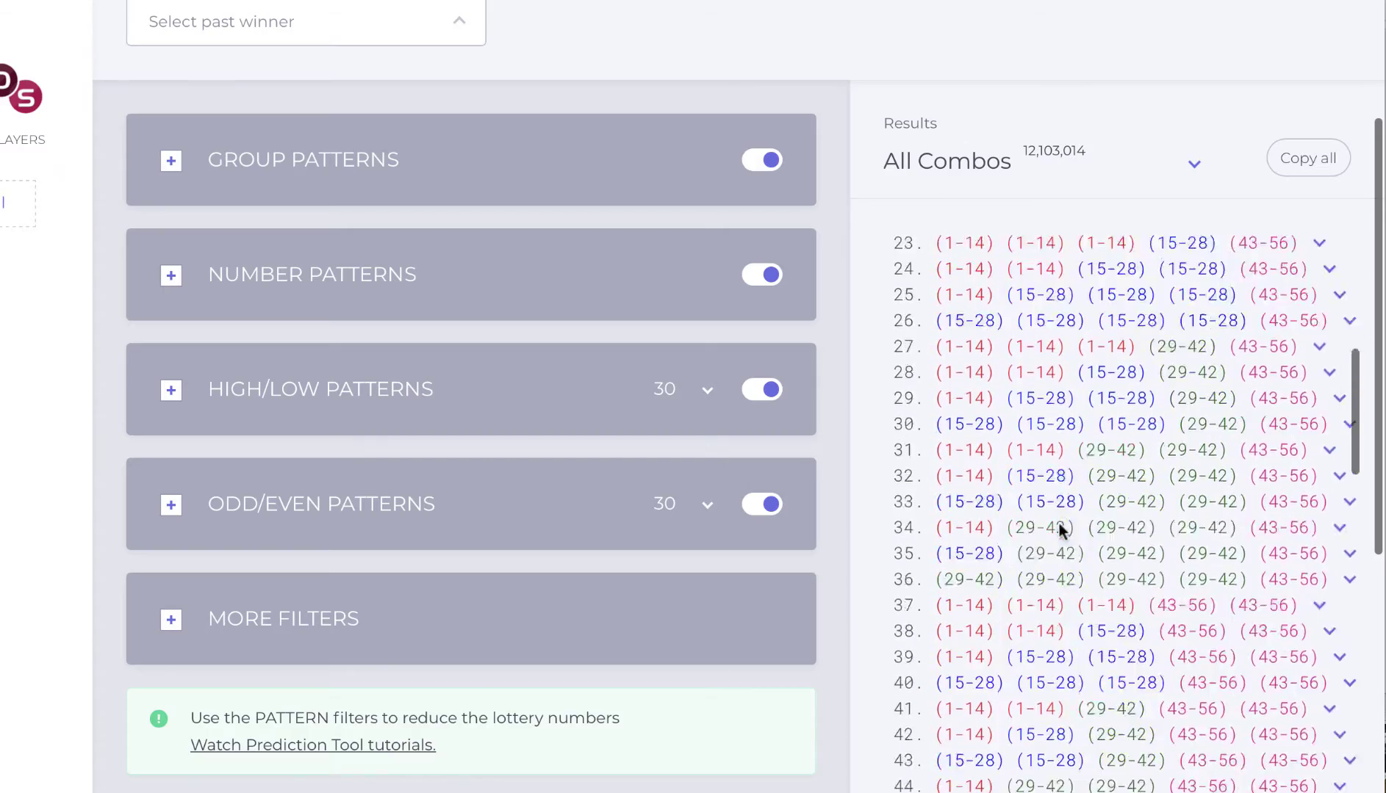
scroll(1059, 527, "down", 12)
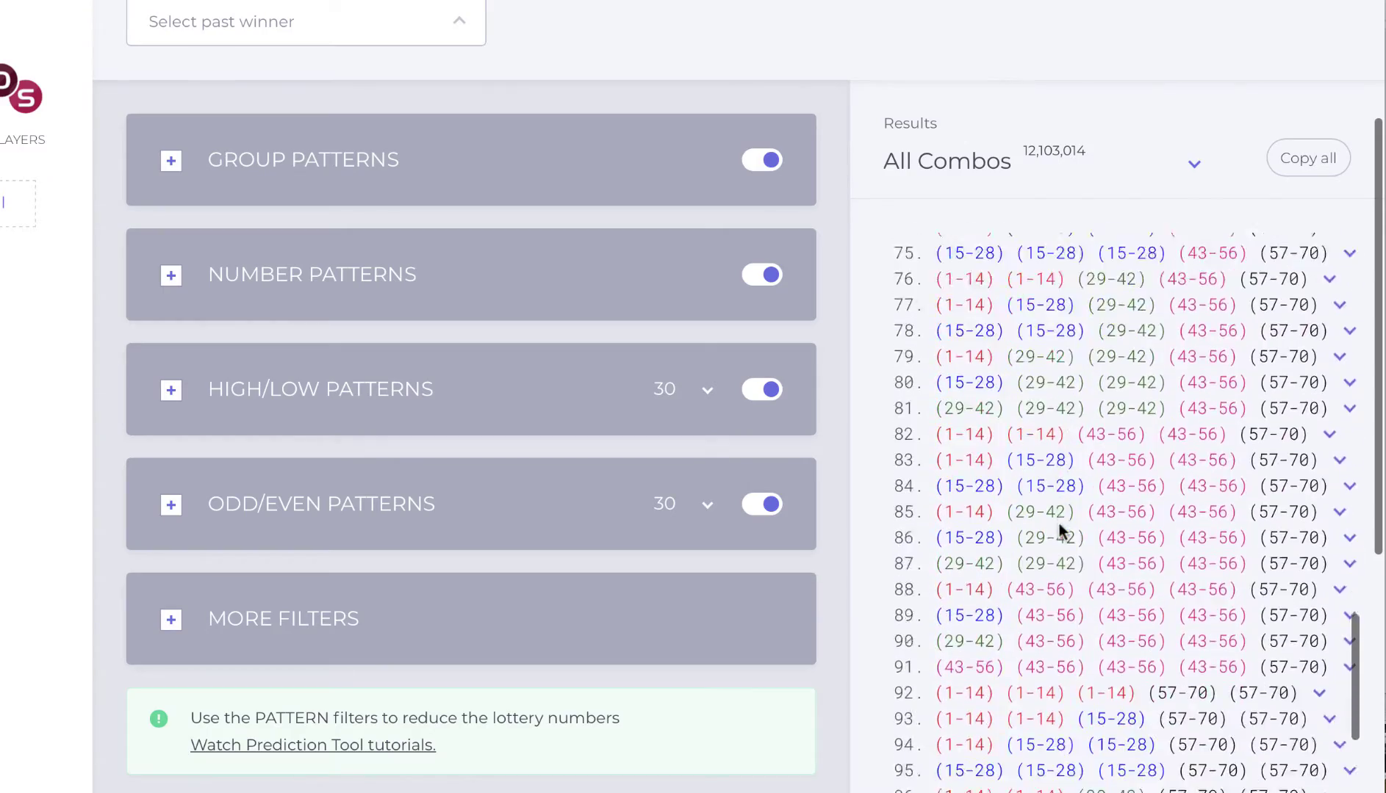
scroll(1059, 523, "down", 3)
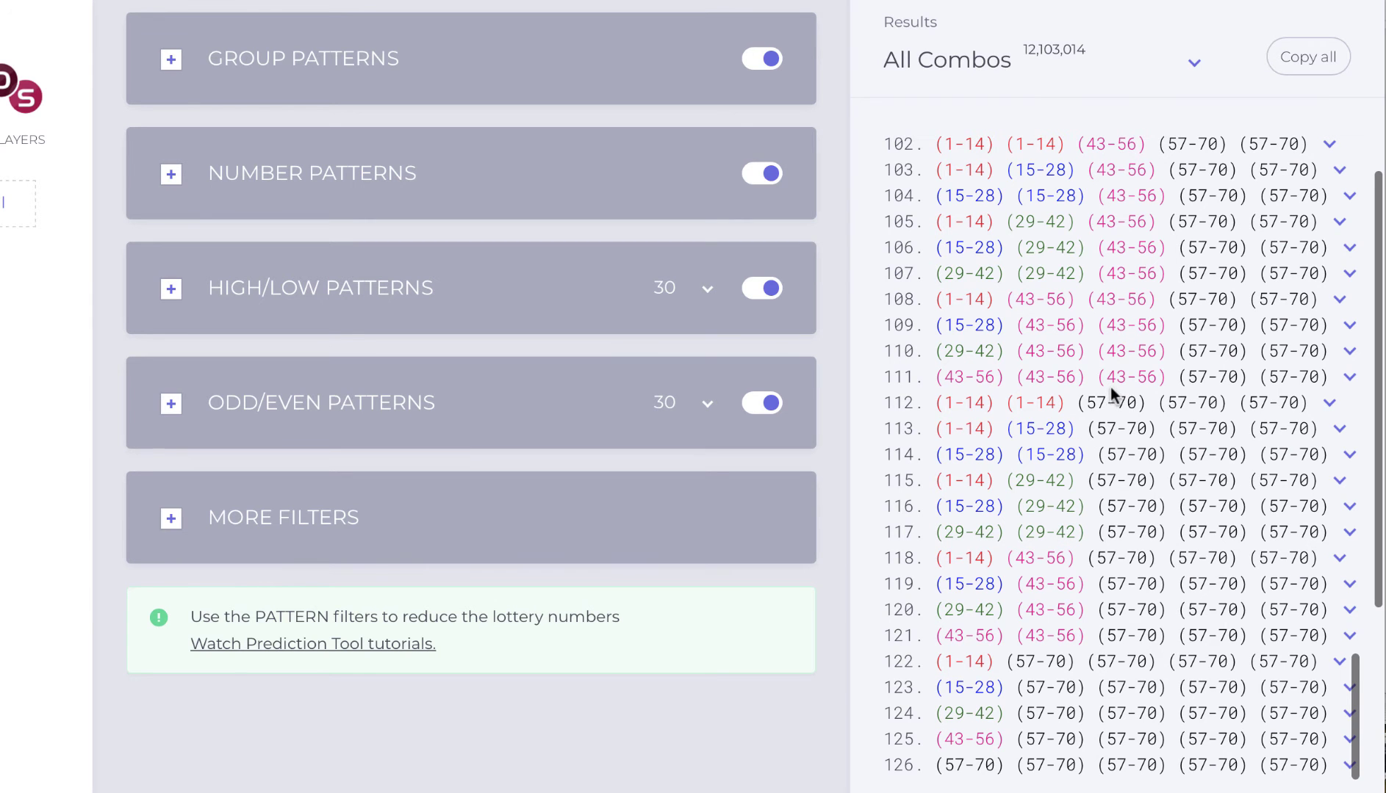
scroll(1059, 305, "up", 20)
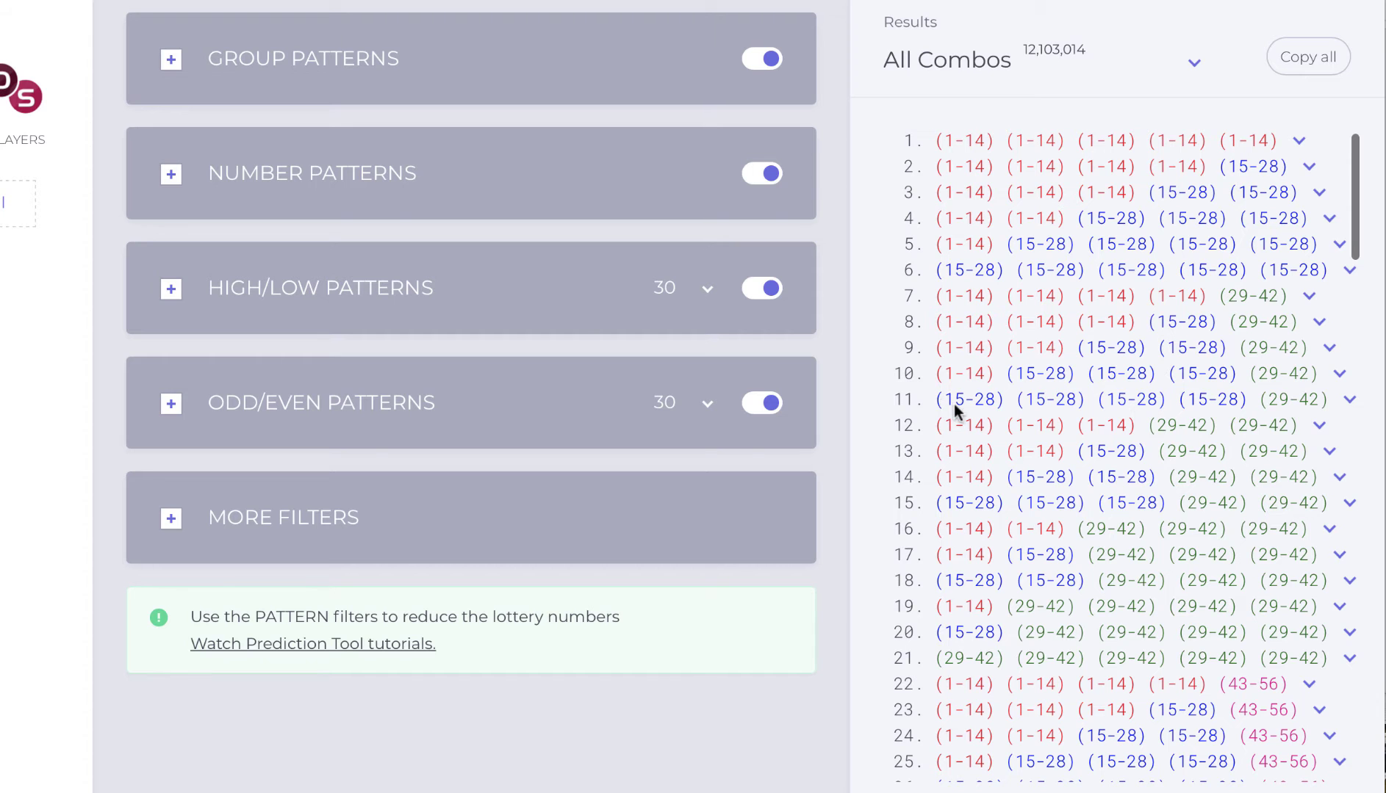
scroll(1027, 503, "down", 5)
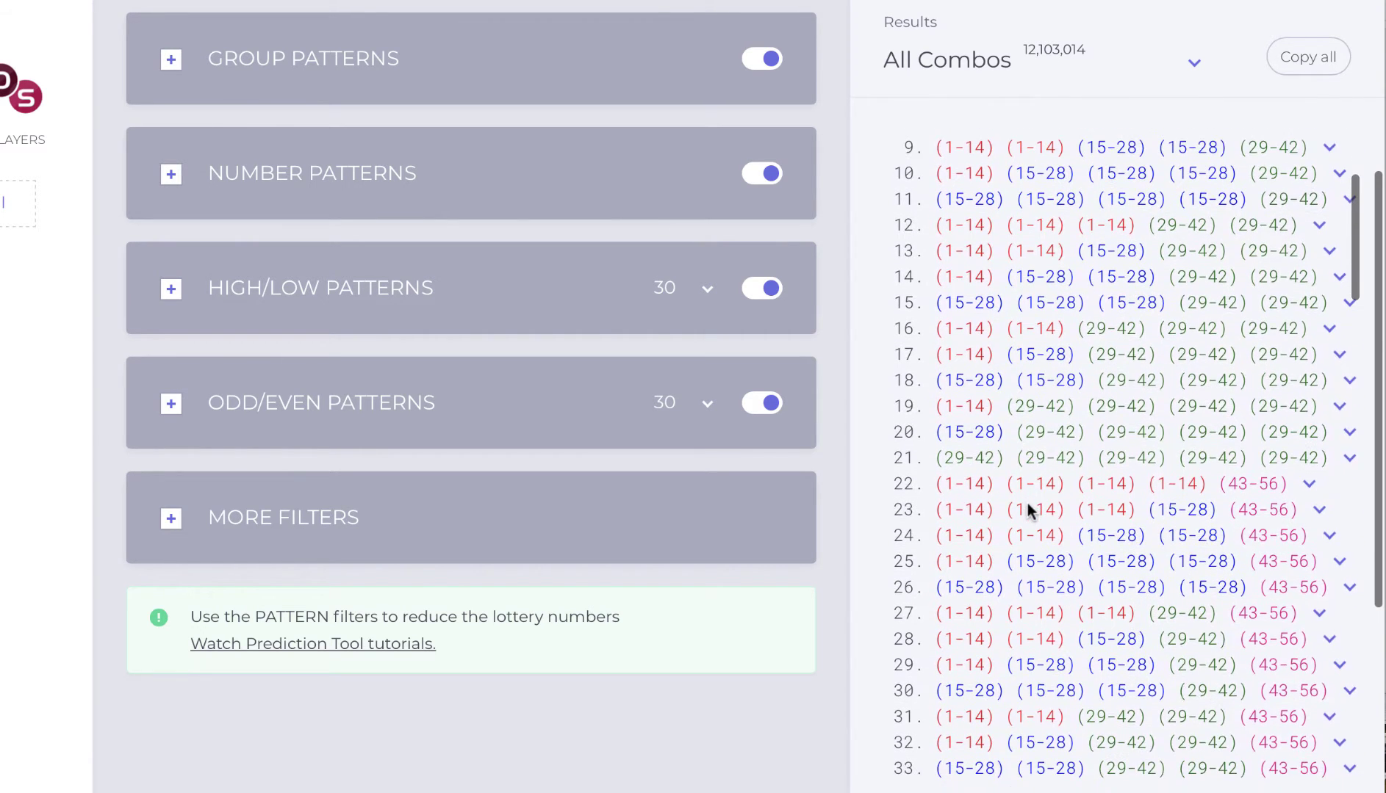
scroll(1028, 507, "down", 15)
scroll(1028, 503, "down", 20)
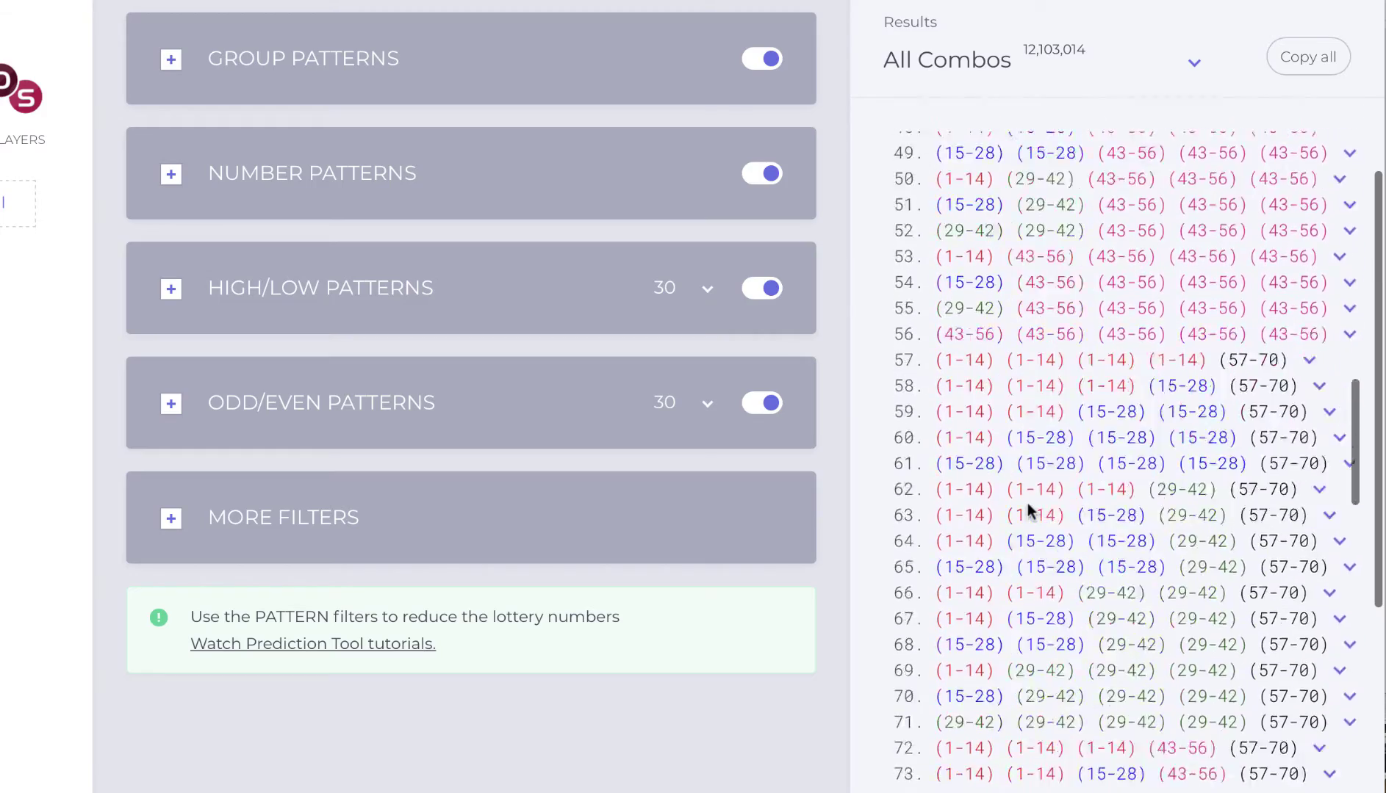
scroll(1027, 503, "down", 2)
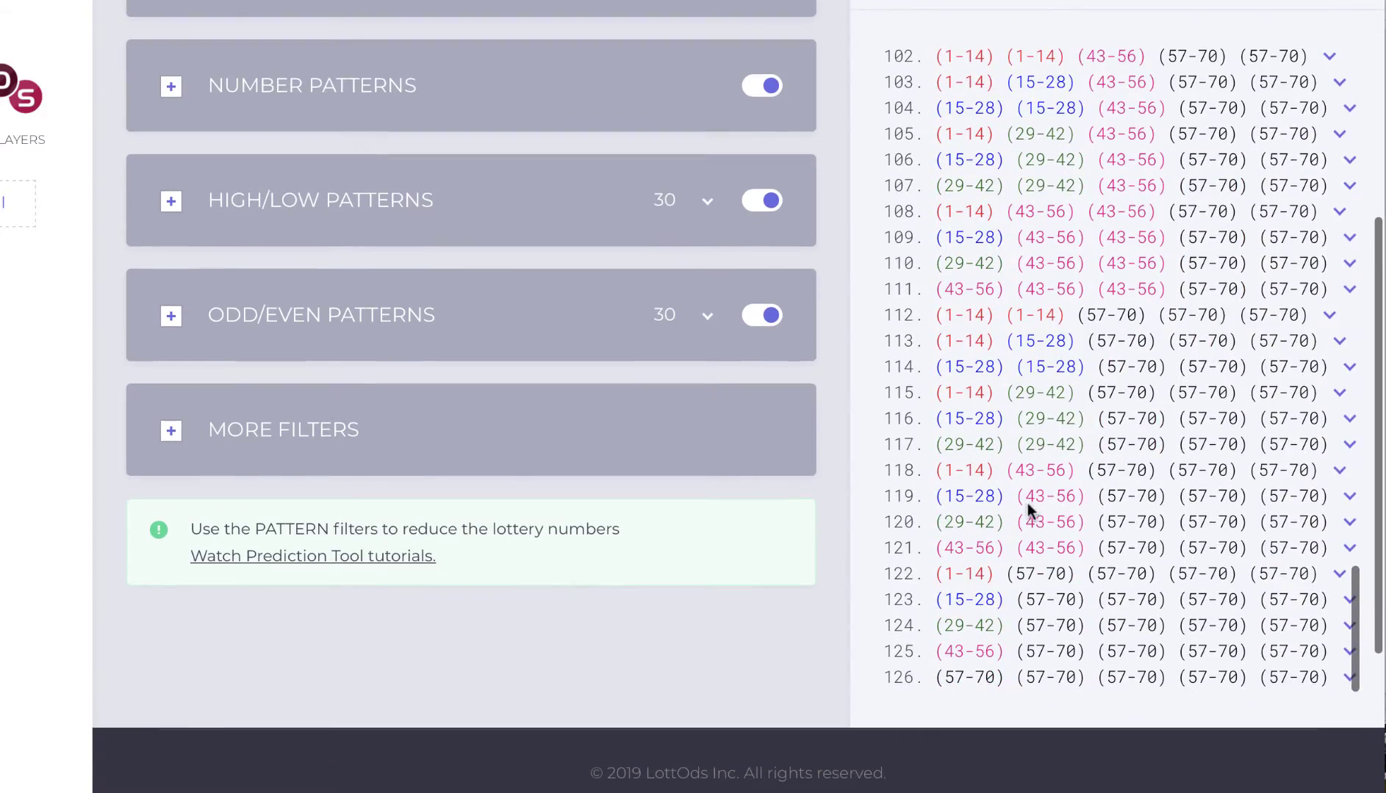
scroll(1086, 297, "up", 7)
scroll(1086, 296, "up", 20)
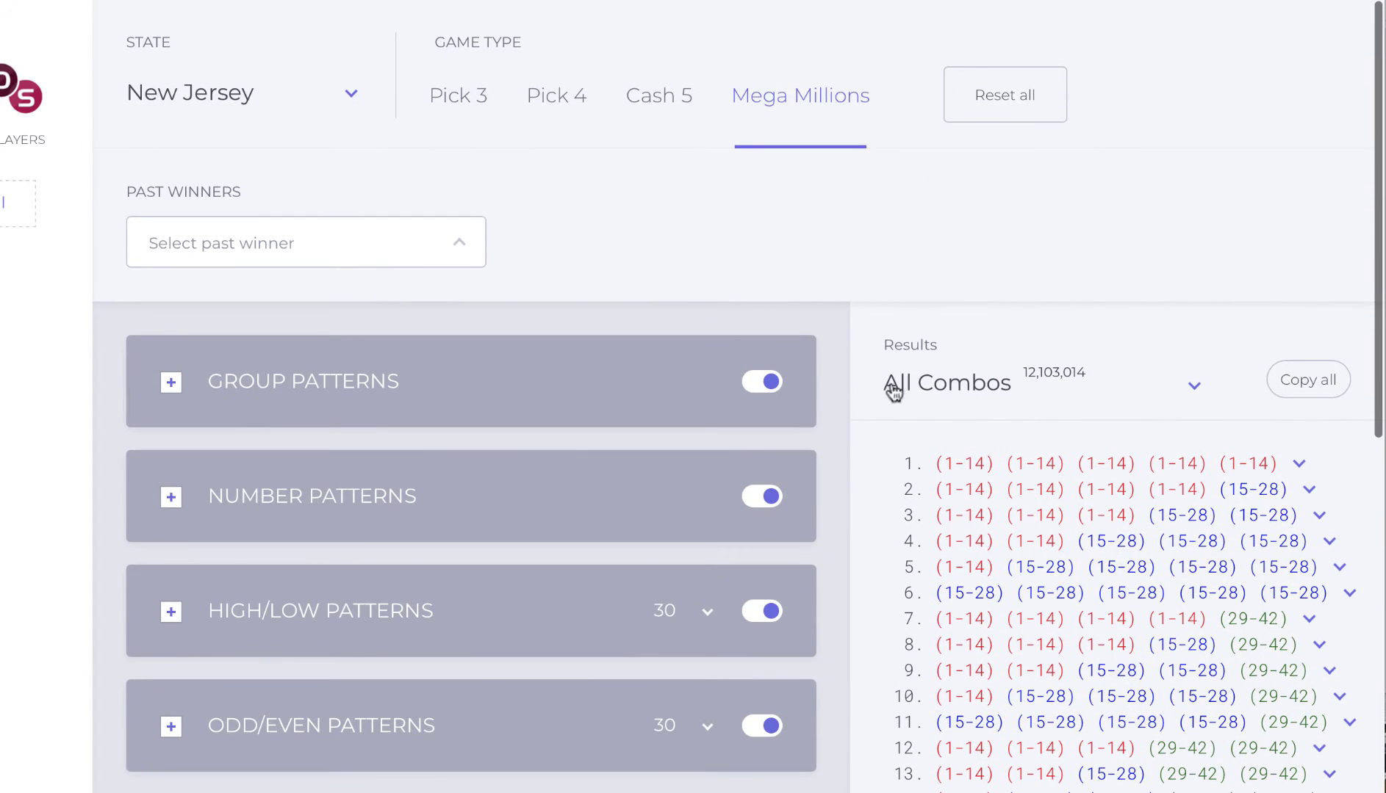
scroll(881, 417, "down", 4)
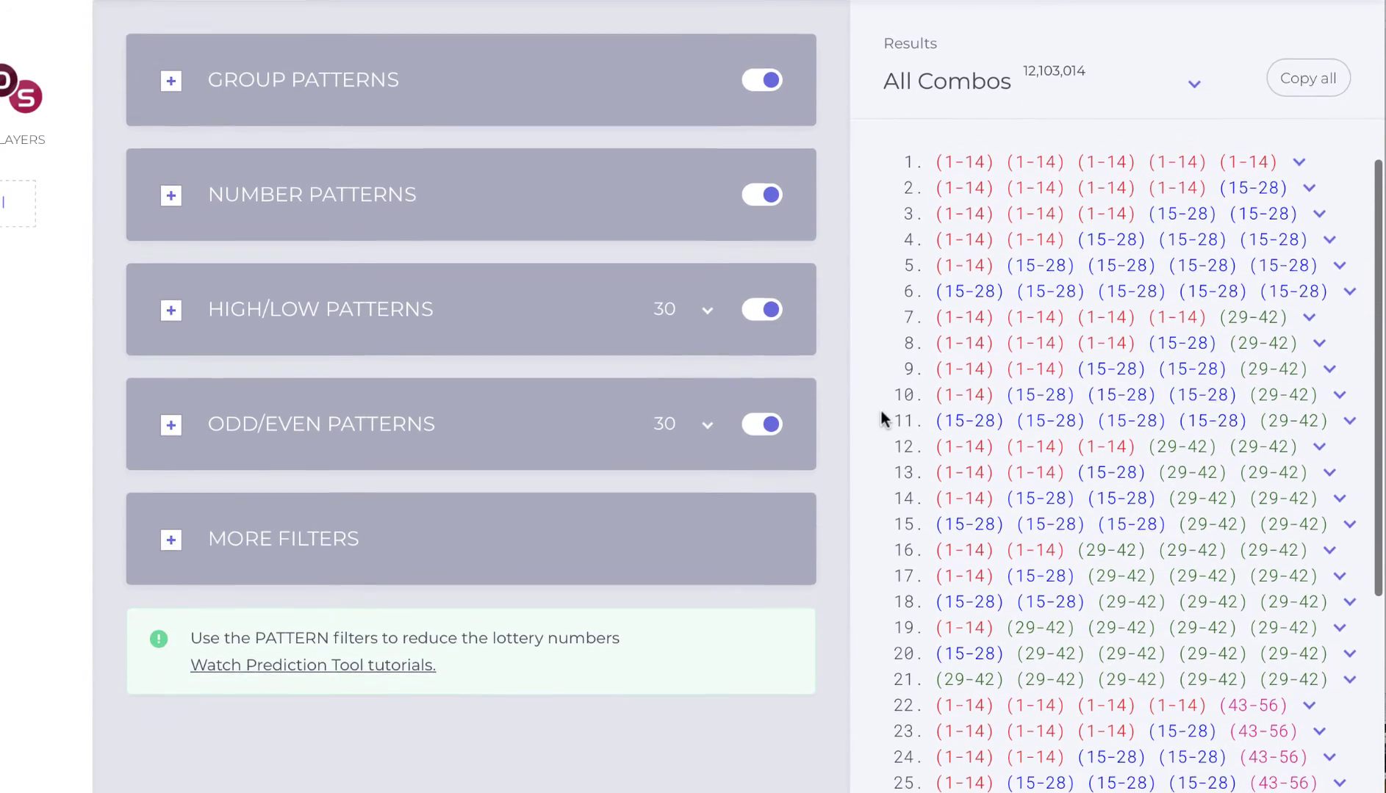
scroll(881, 418, "down", 1)
scroll(881, 418, "up", 1)
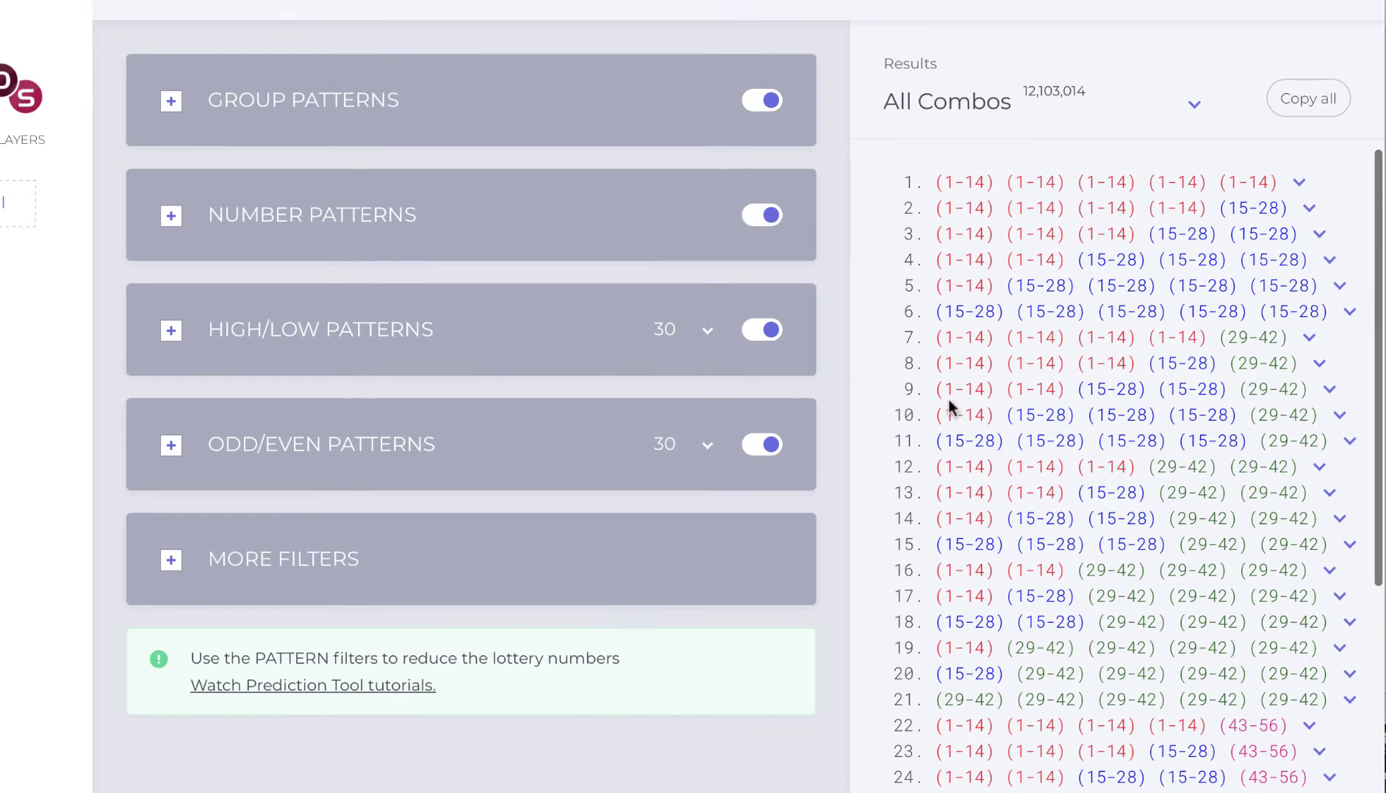
scroll(1106, 518, "down", 10)
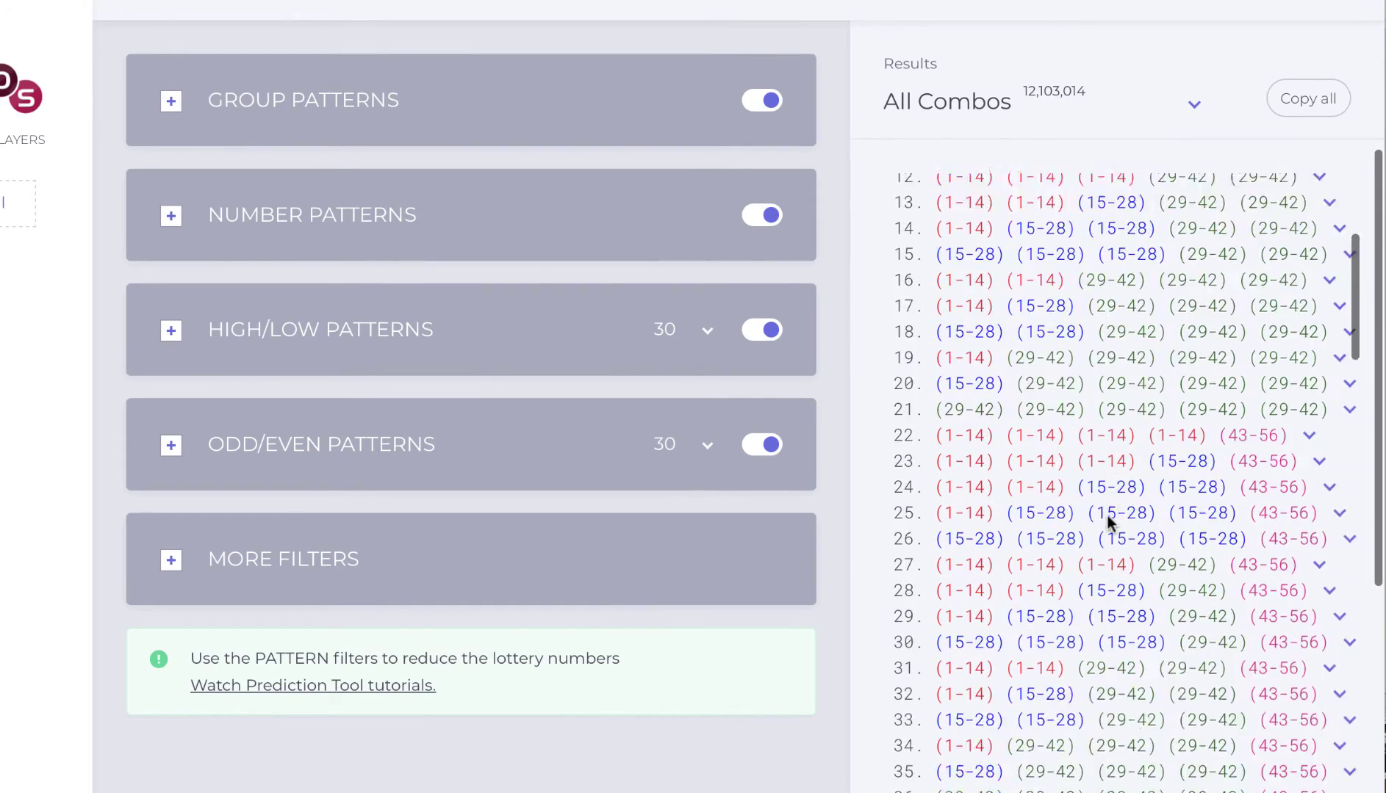
scroll(1095, 484, "down", 20)
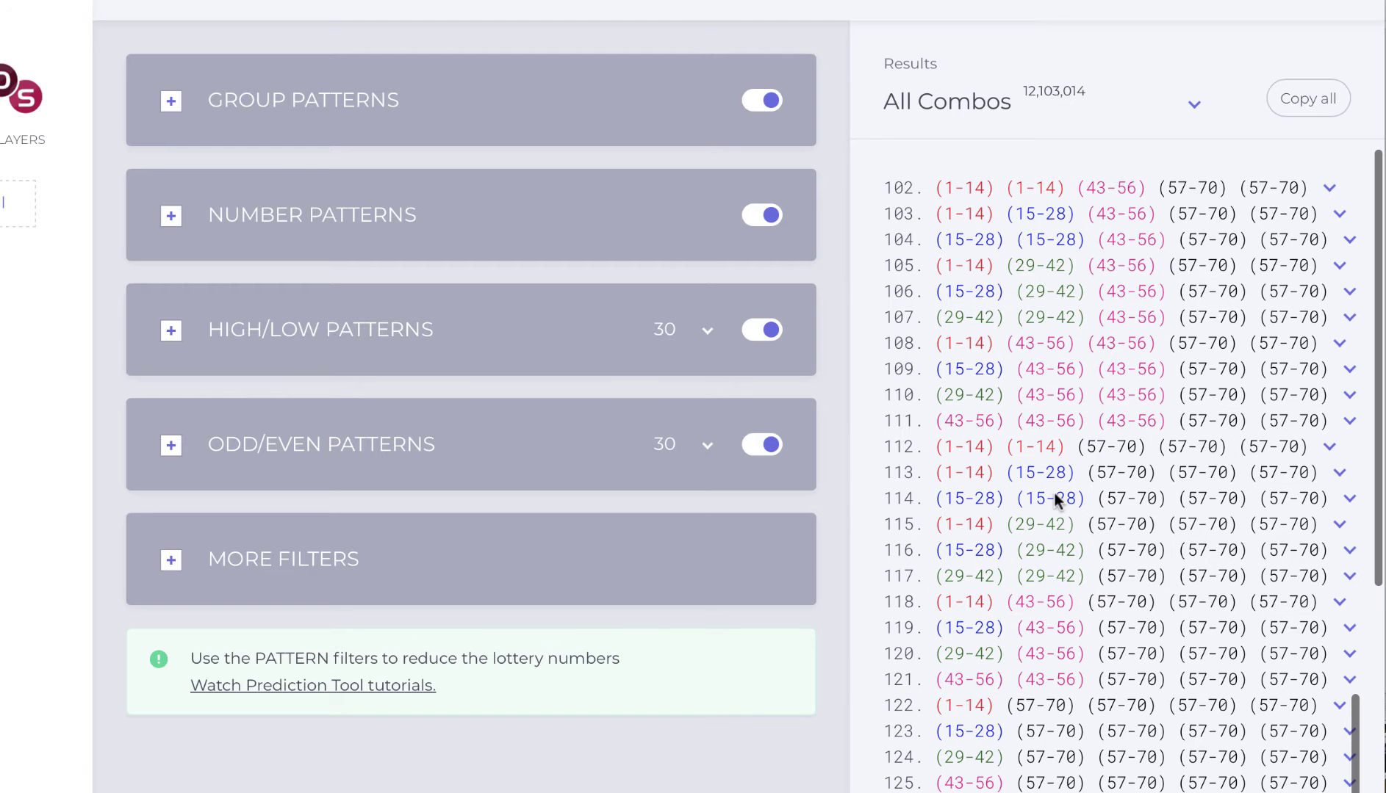
scroll(1028, 397, "up", 10)
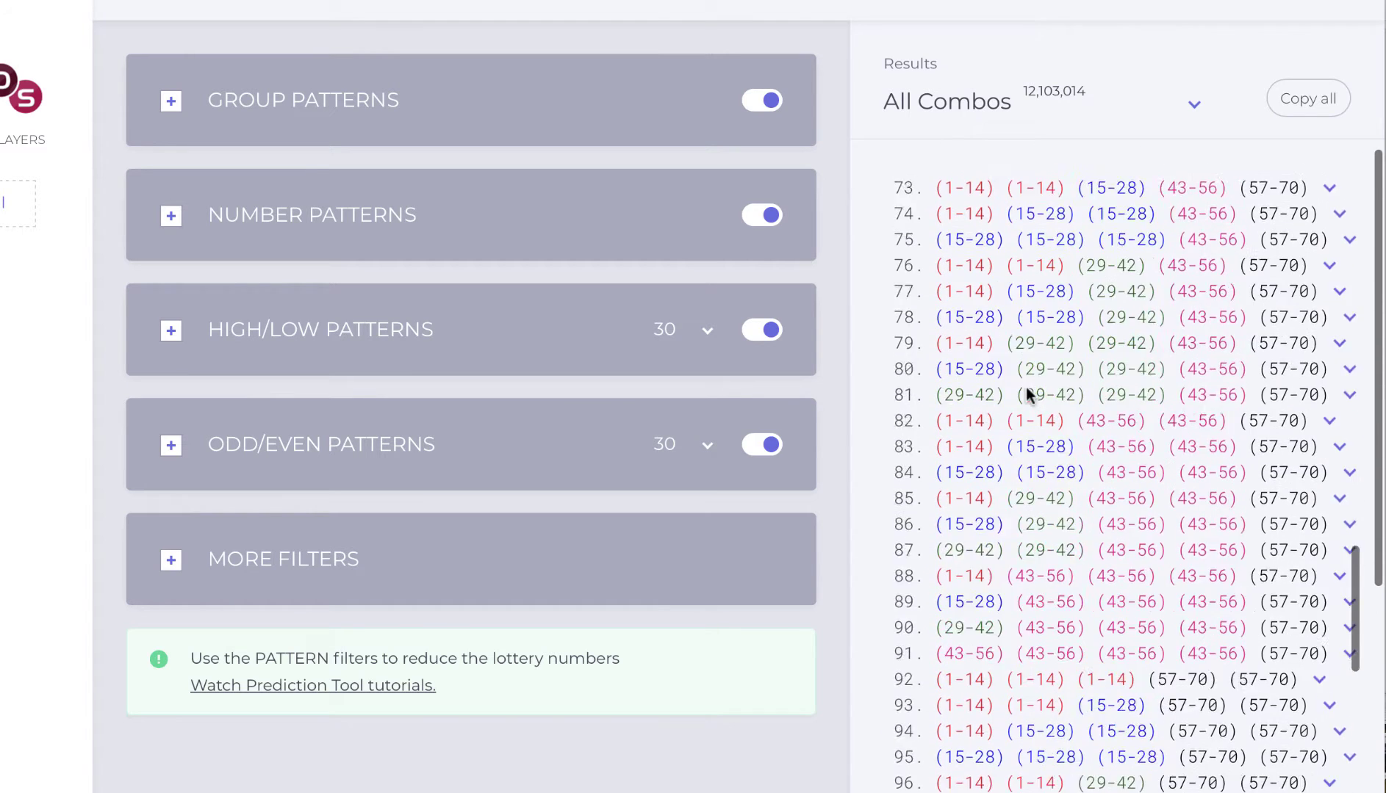
scroll(1027, 395, "up", 8)
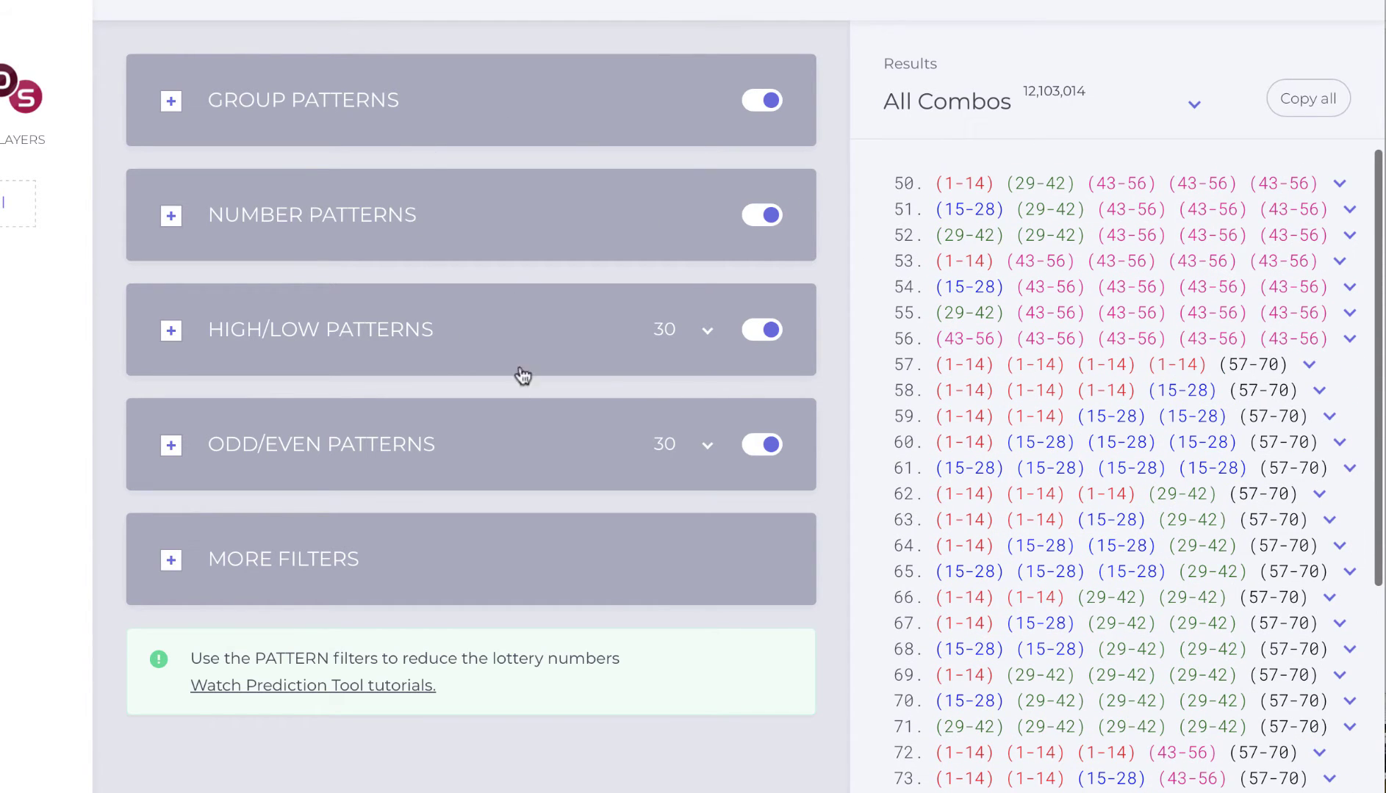
scroll(861, 283, "up", 3)
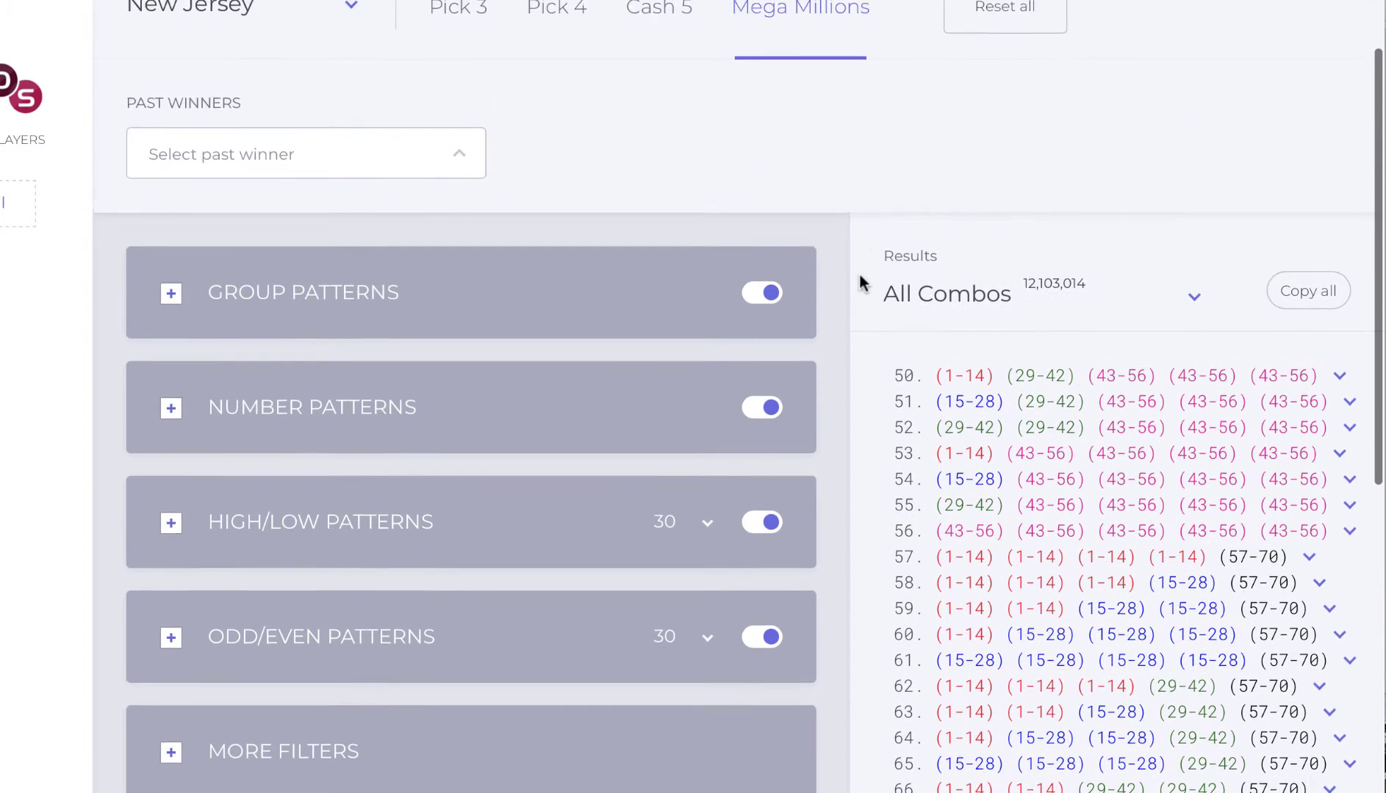
scroll(862, 283, "down", 3)
scroll(861, 283, "down", 1)
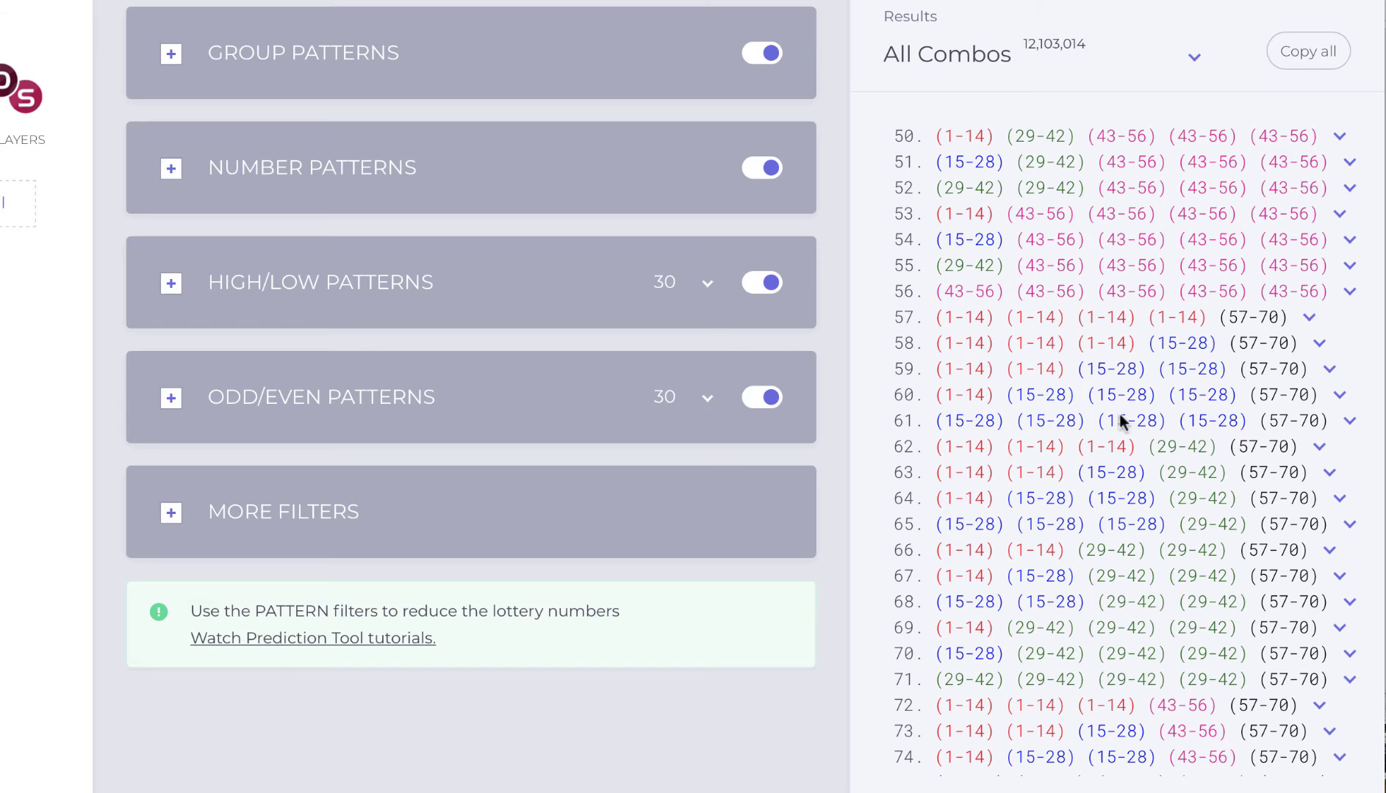
scroll(1072, 363, "up", 15)
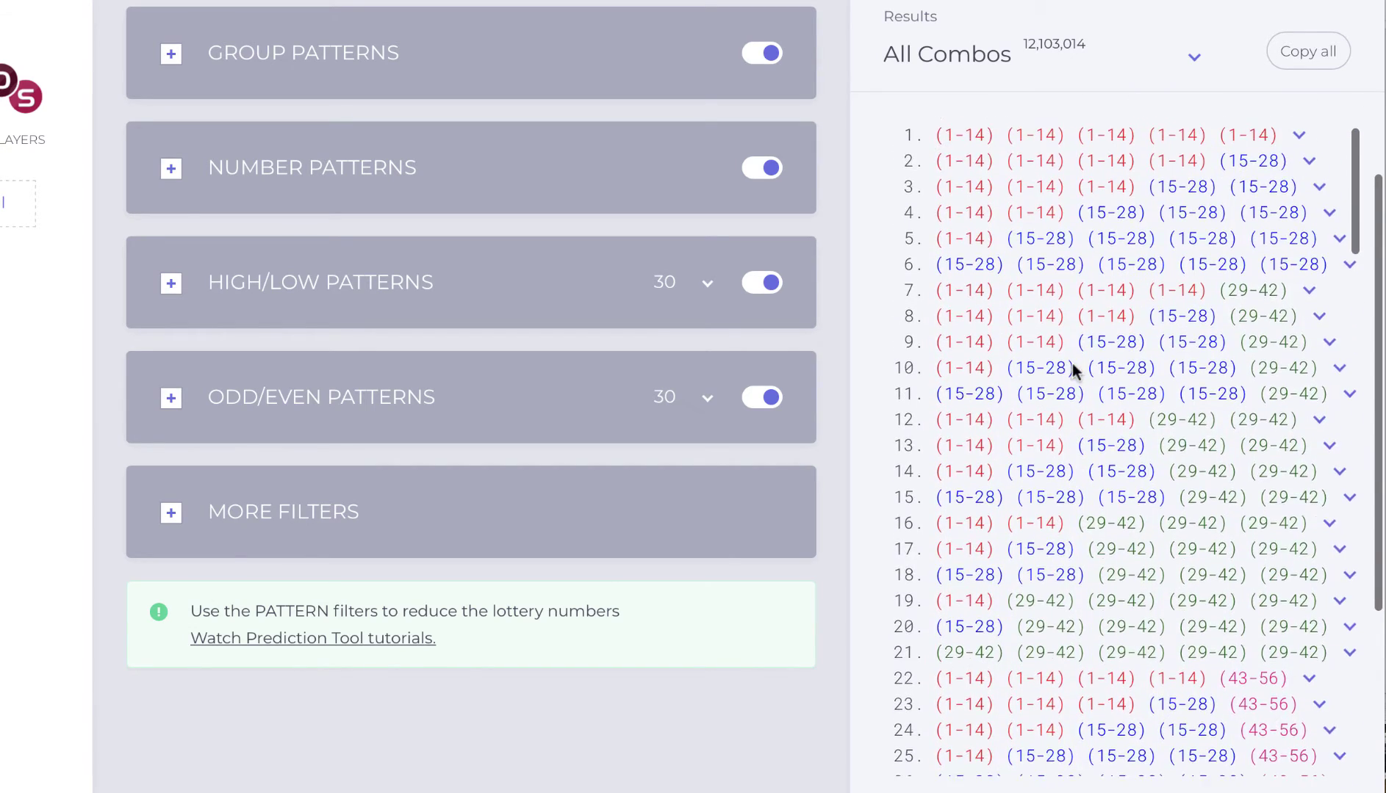
scroll(1072, 370, "down", 6)
scroll(1072, 367, "down", 8)
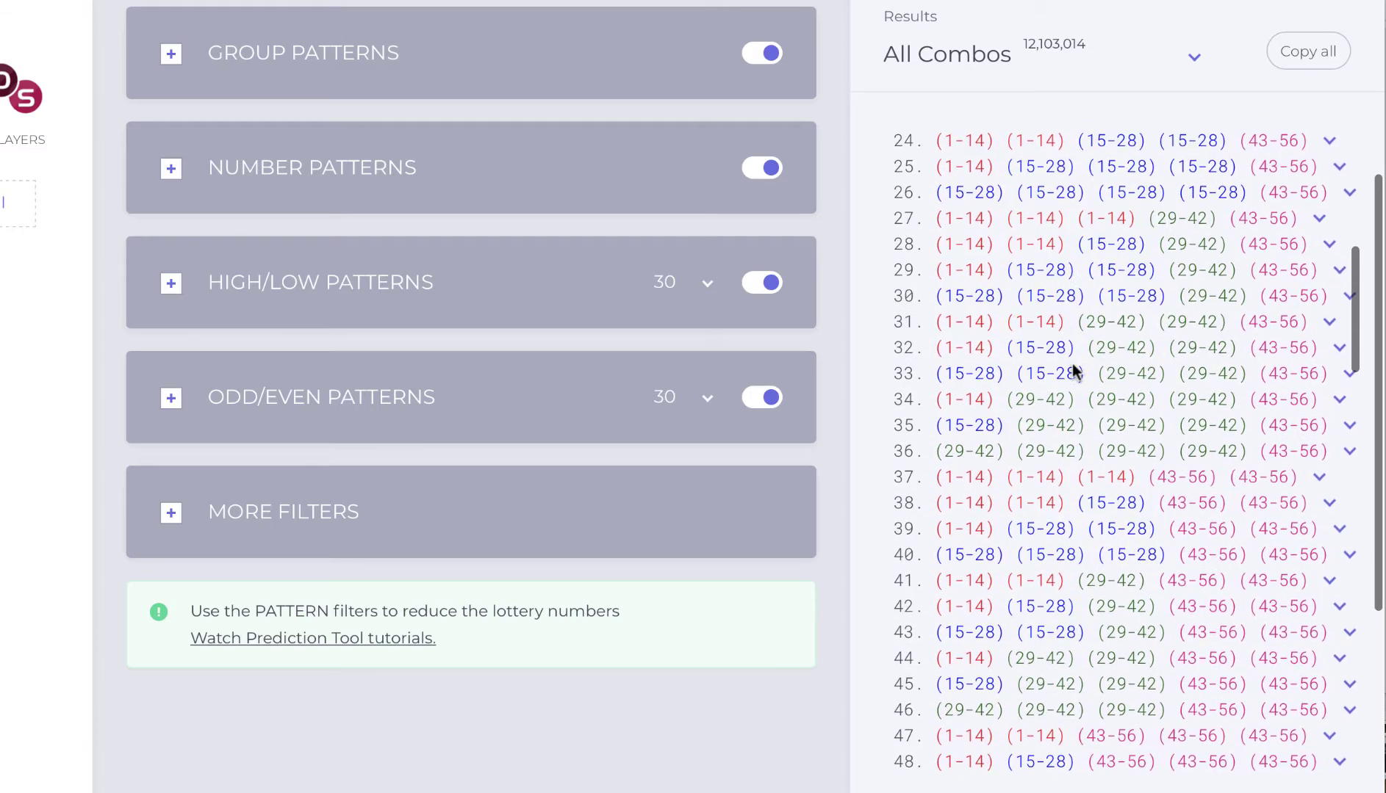
scroll(1072, 364, "down", 5)
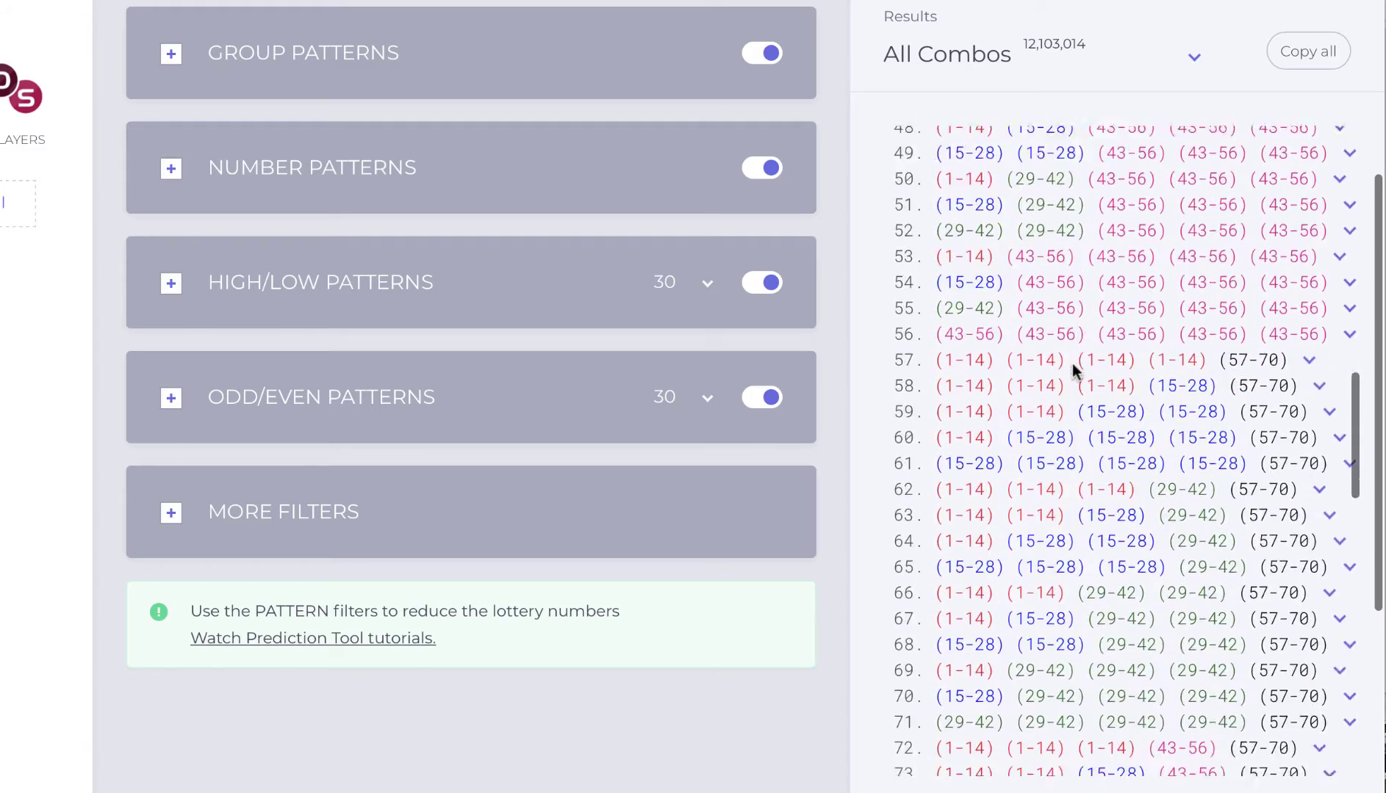
scroll(1072, 368, "down", 2)
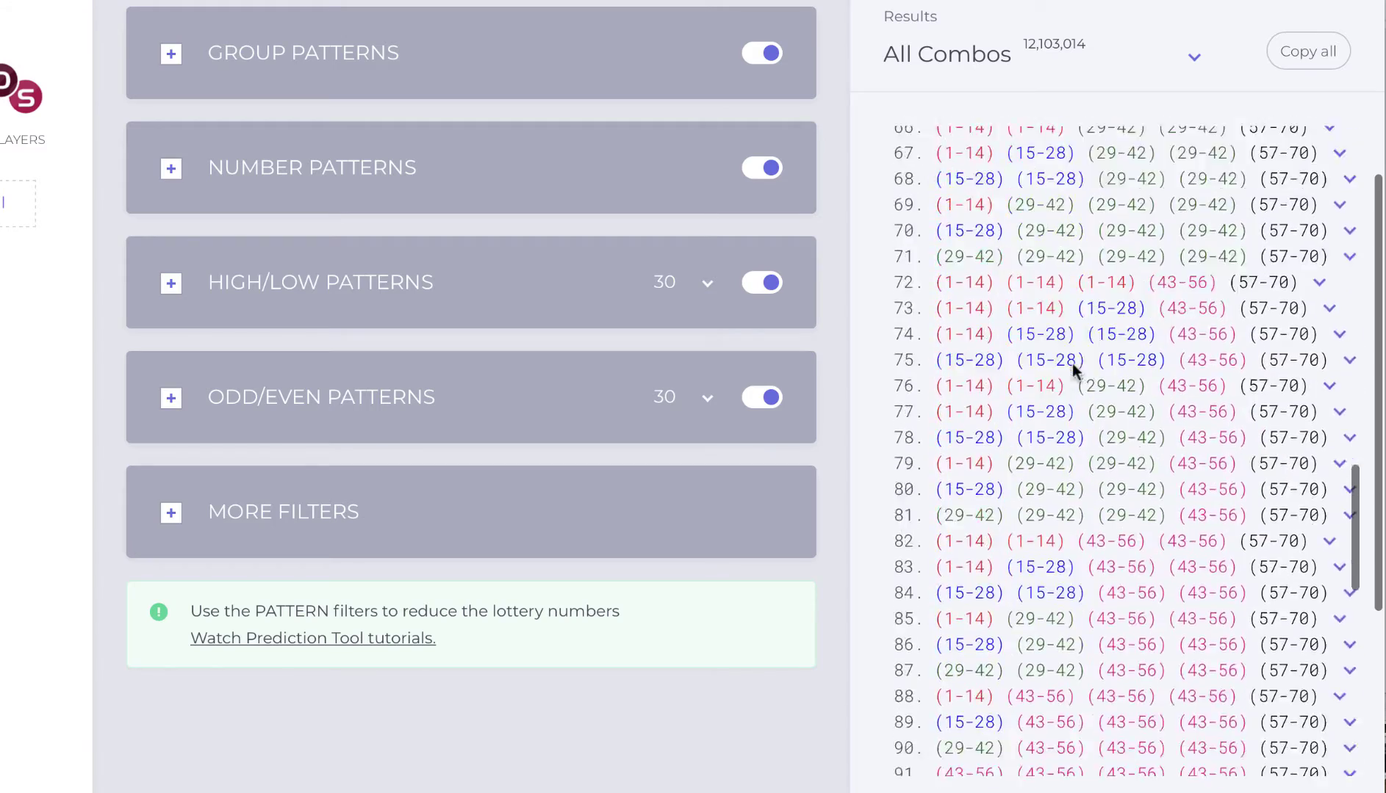
scroll(1072, 370, "up", 1)
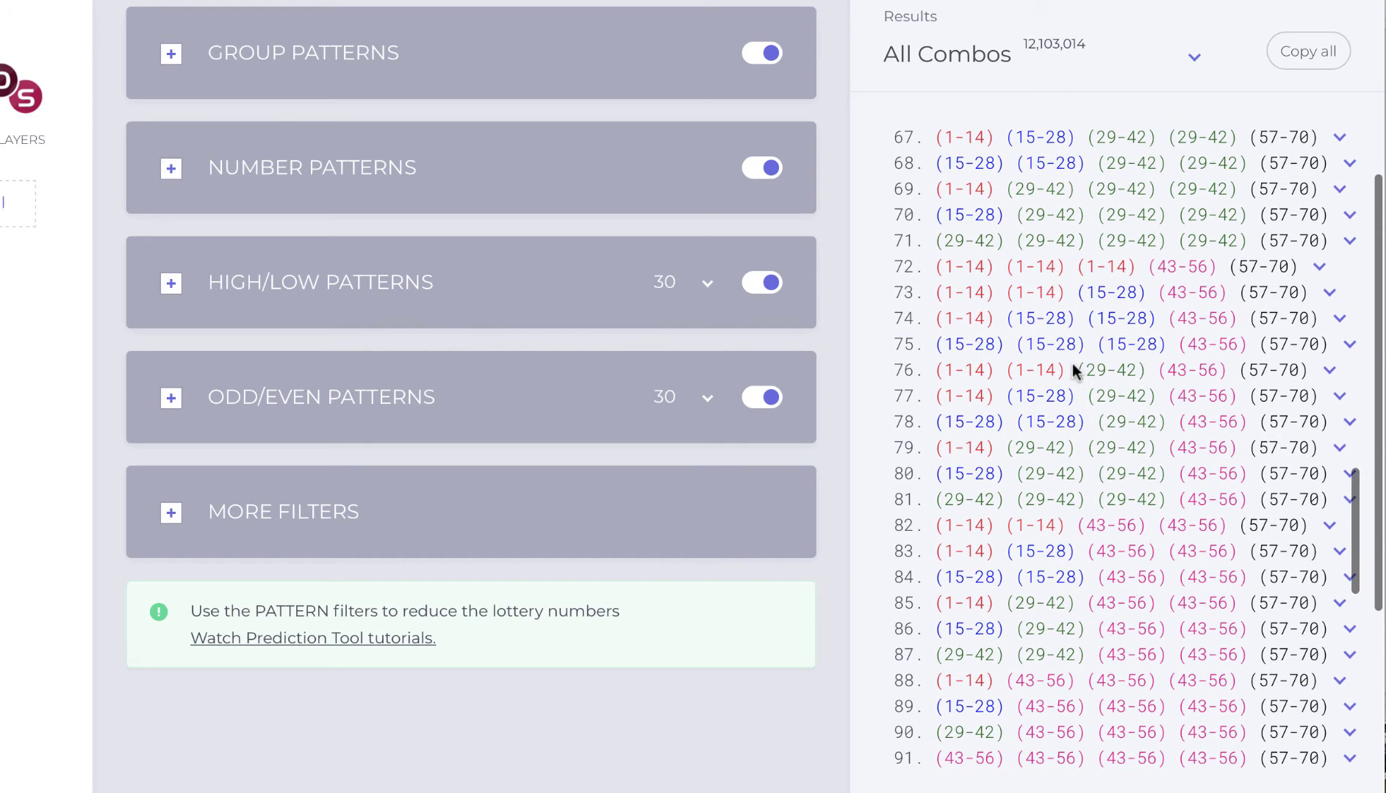
scroll(1074, 370, "up", 1)
scroll(1073, 370, "down", 1)
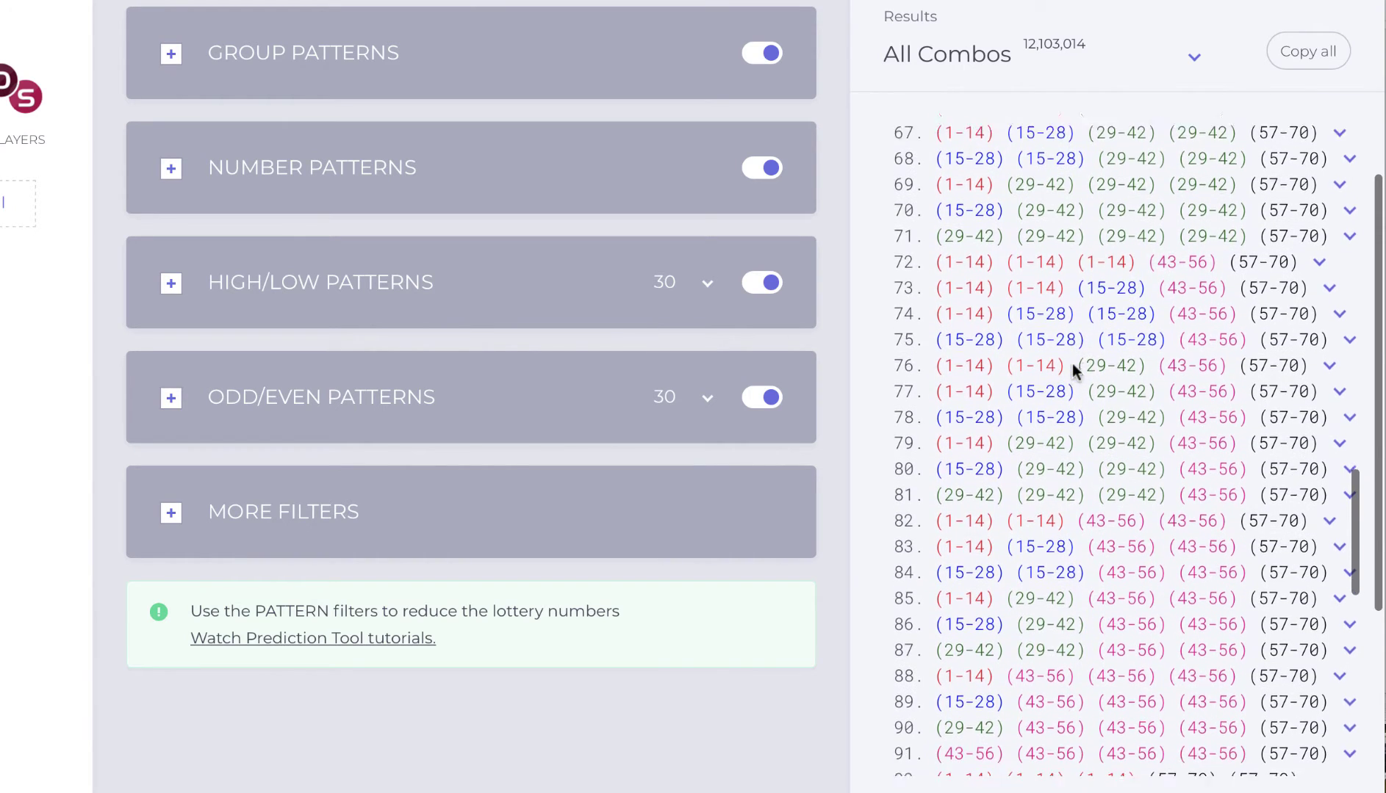
scroll(1074, 371, "down", 1)
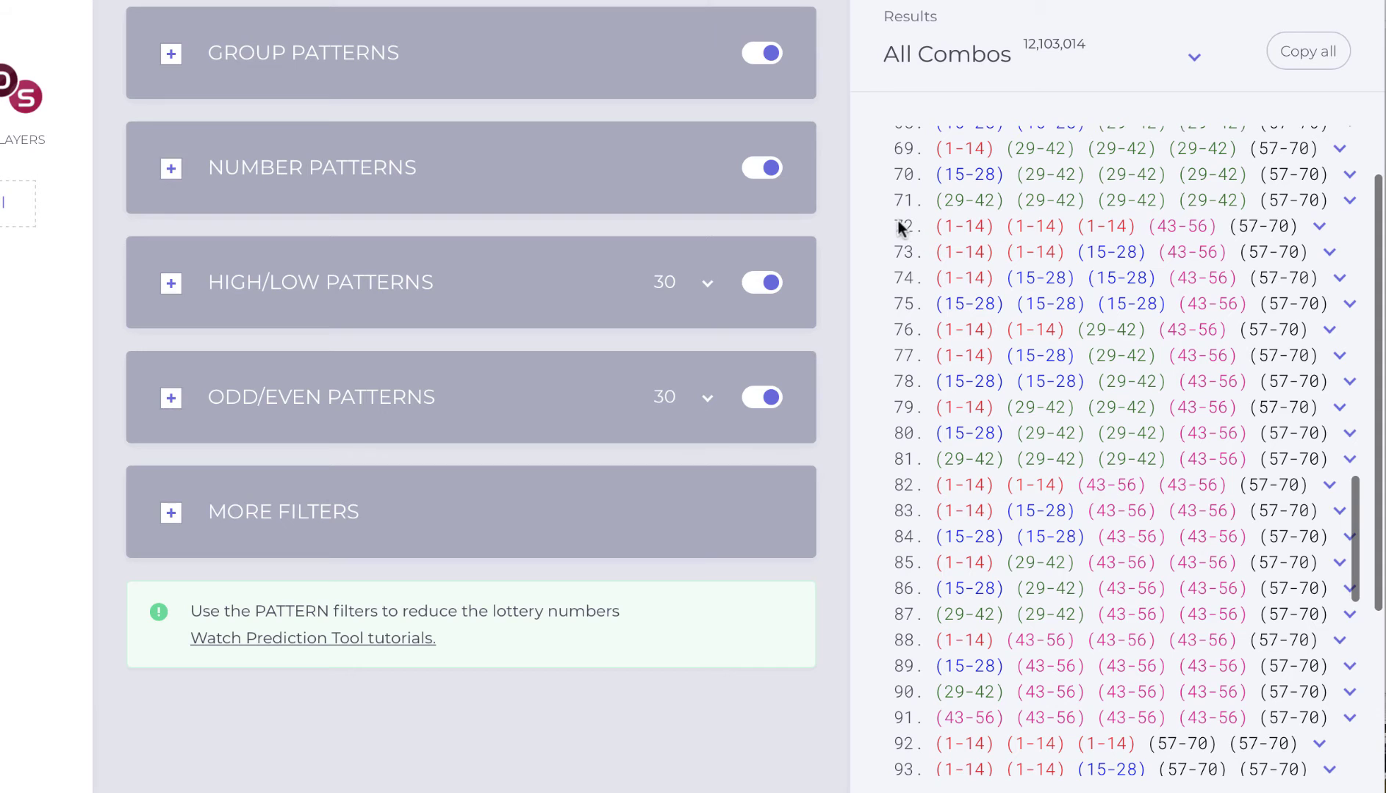
left_click_drag(895, 222, 1322, 412)
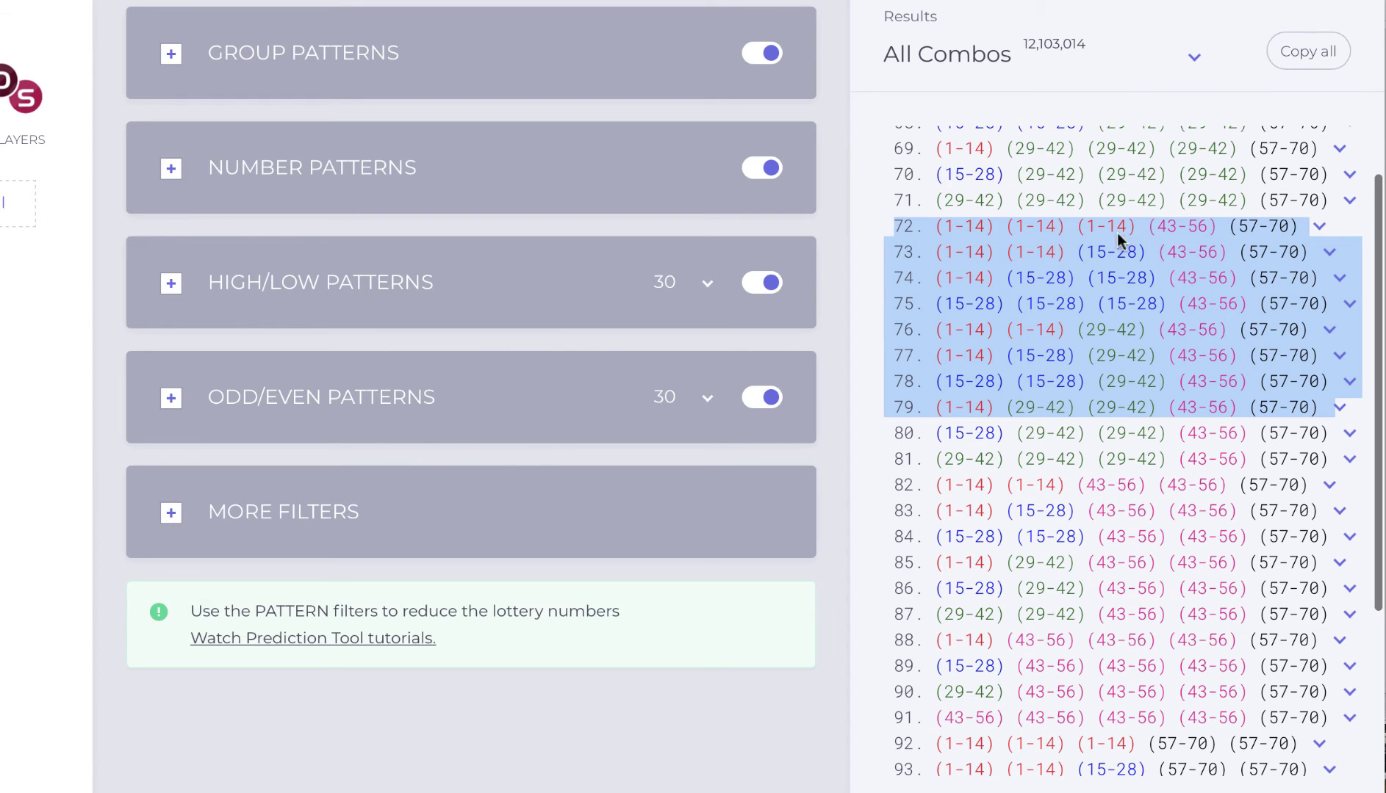
left_click(881, 224)
scroll(962, 227, "up", 2)
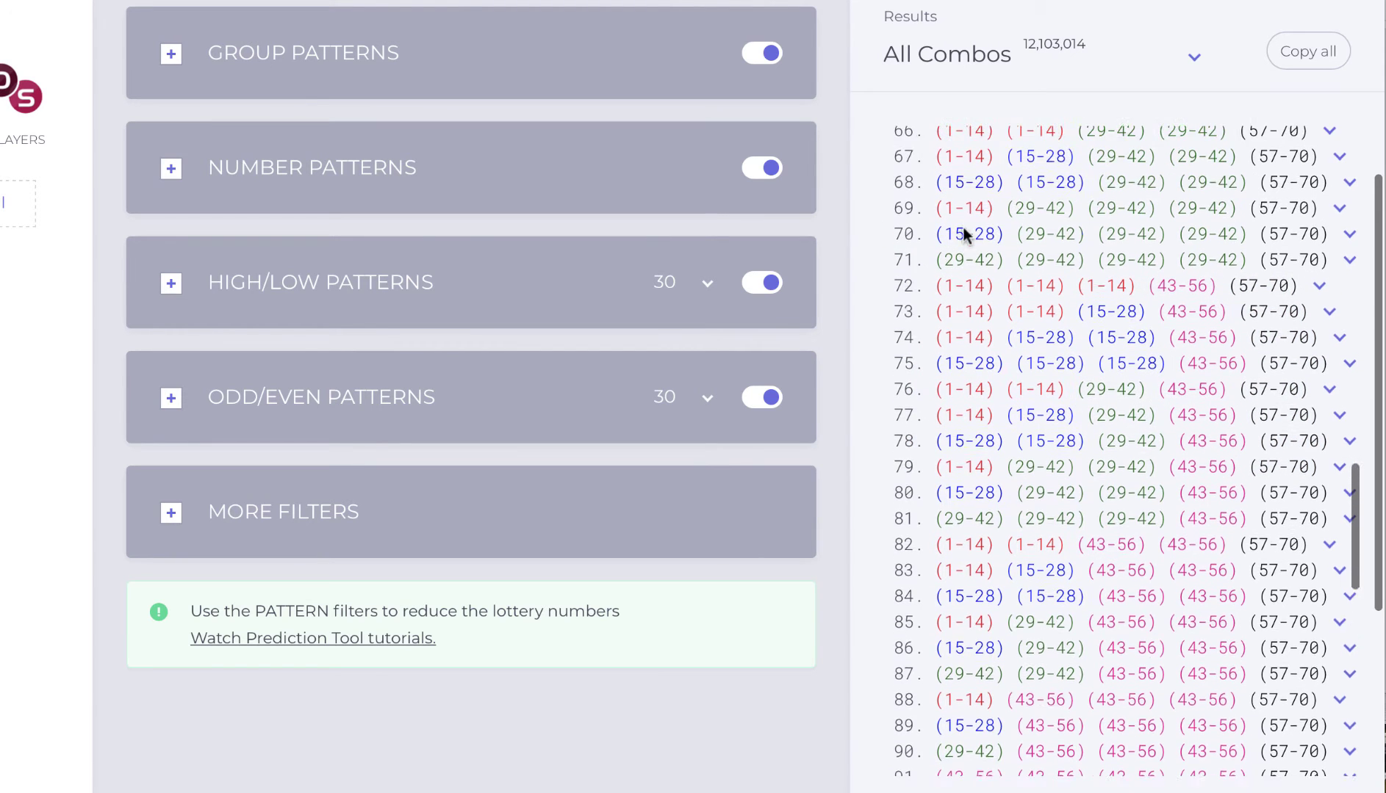
left_click_drag(897, 301, 1126, 460)
scroll(975, 354, "up", 3)
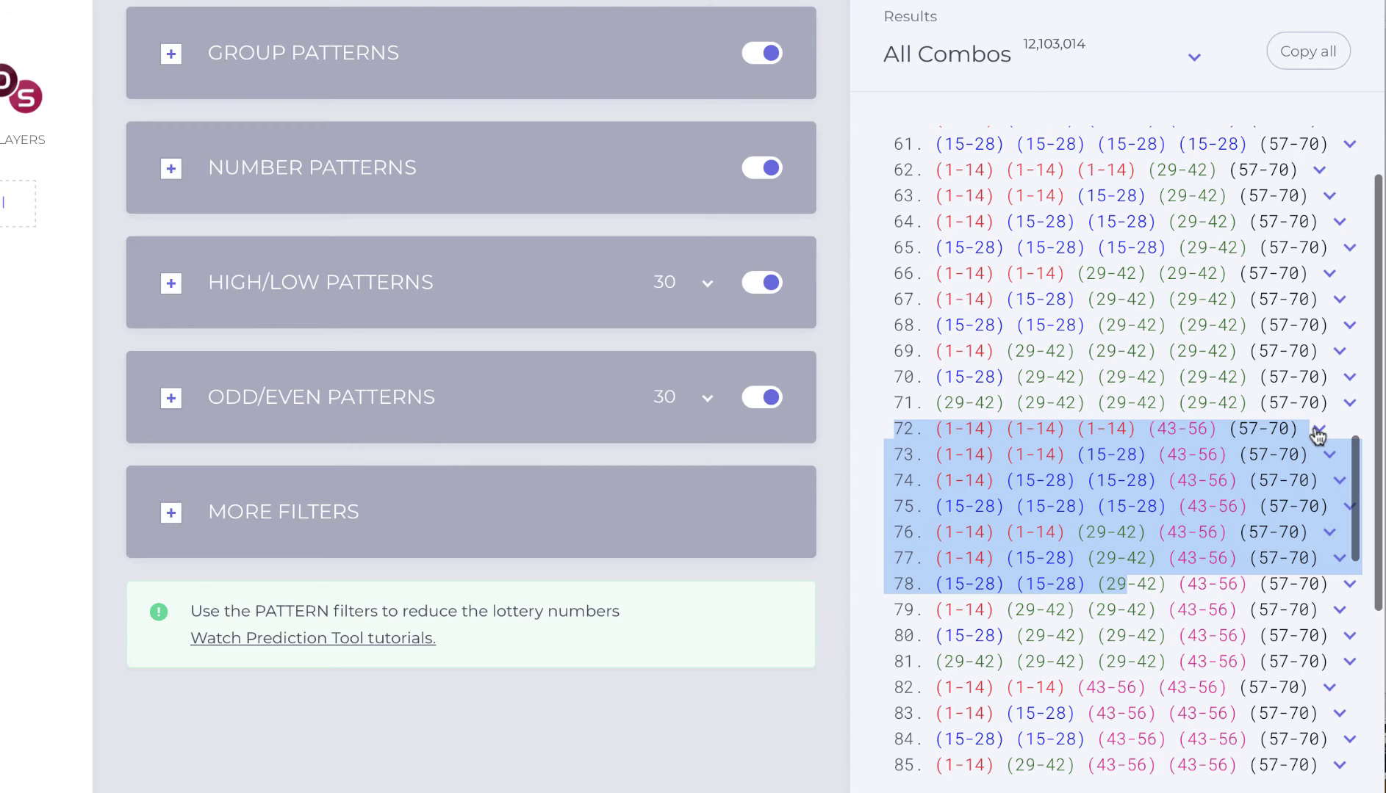
left_click(854, 407)
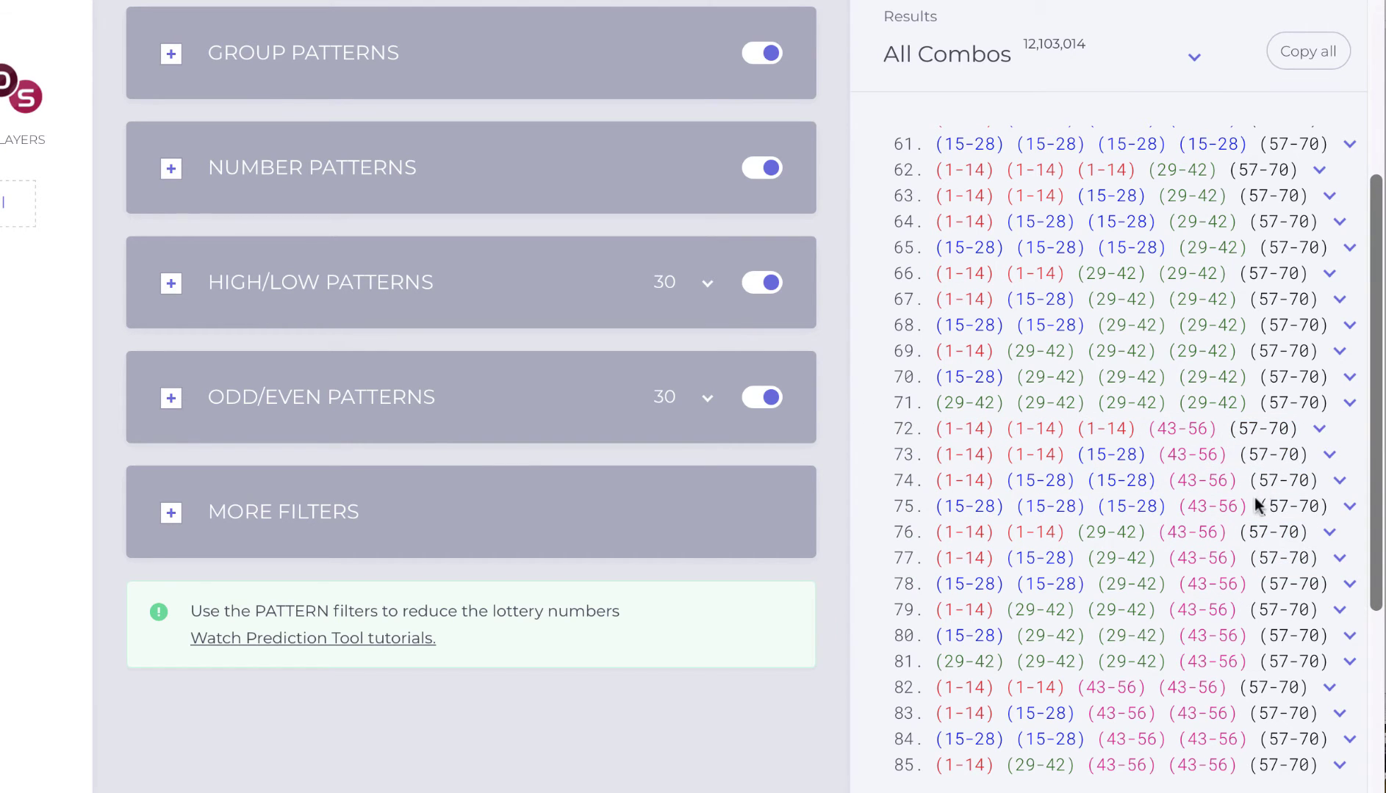
Step: Select the text of row 77, (1-14) (15-28) (29-42) (43-56) (57-70), in All Combos
left_click_drag(926, 556, 1344, 562)
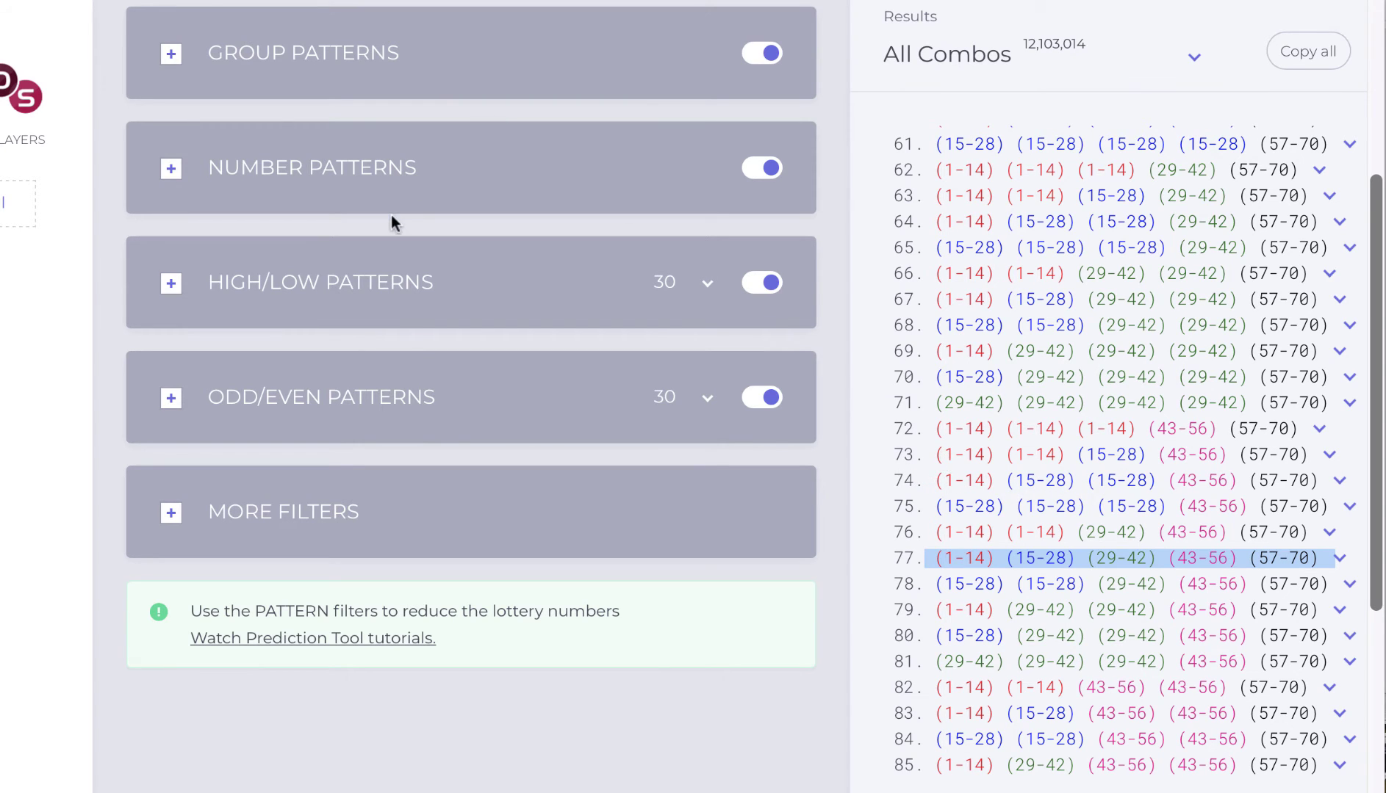
scroll(391, 215, "up", 1)
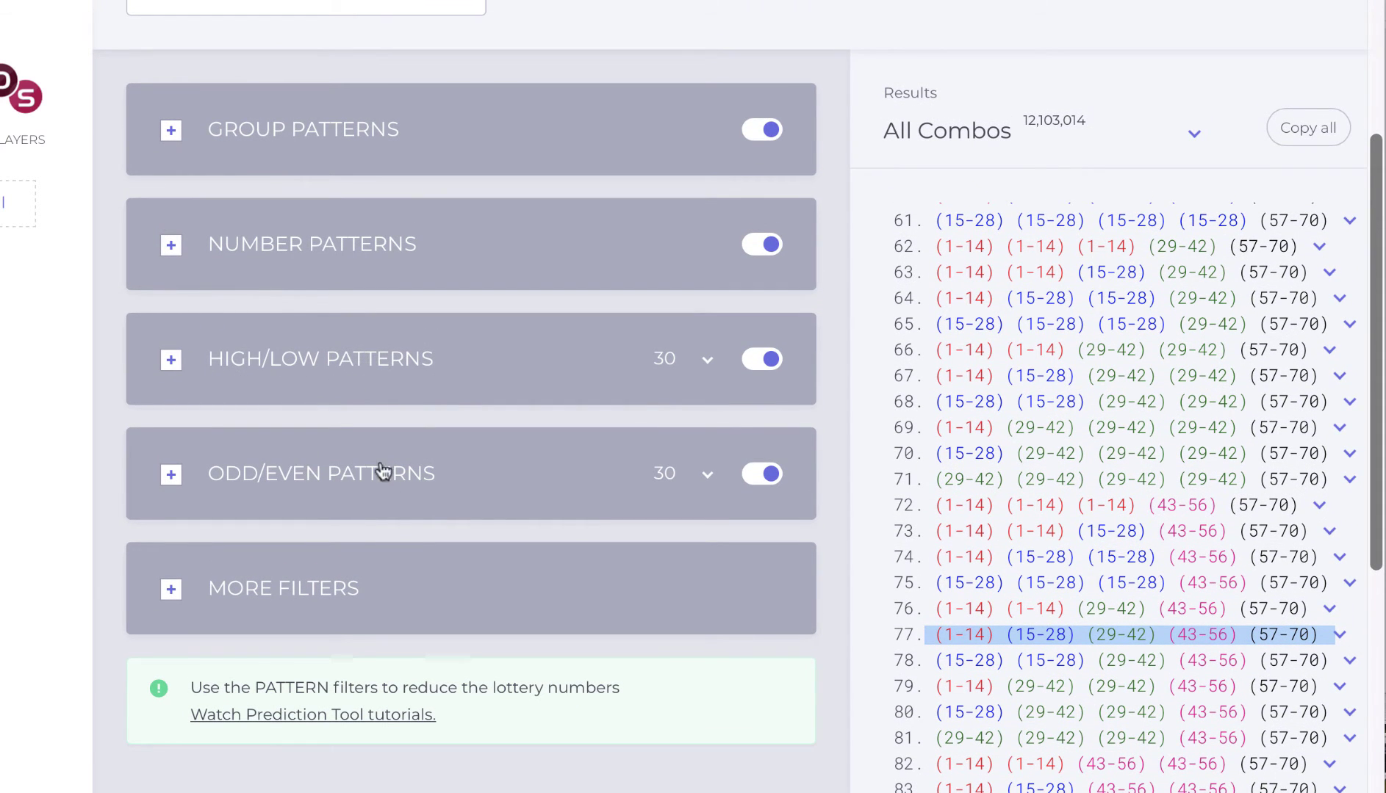
scroll(1008, 601, "down", 2)
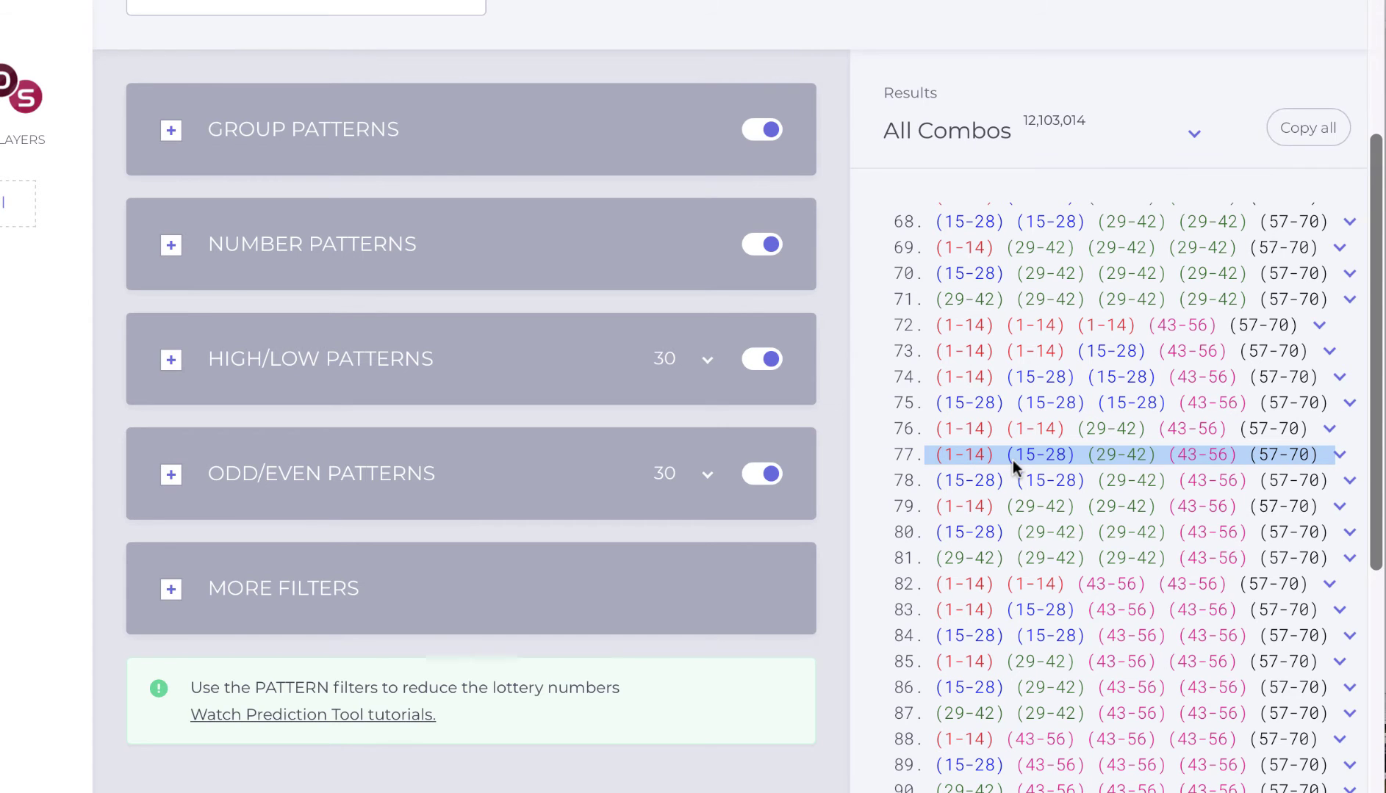
Step: Expand the Past Winners dropdown to list draws through 18,24,31,34,55 on 02/22/2019
scroll(856, 275, "up", 3)
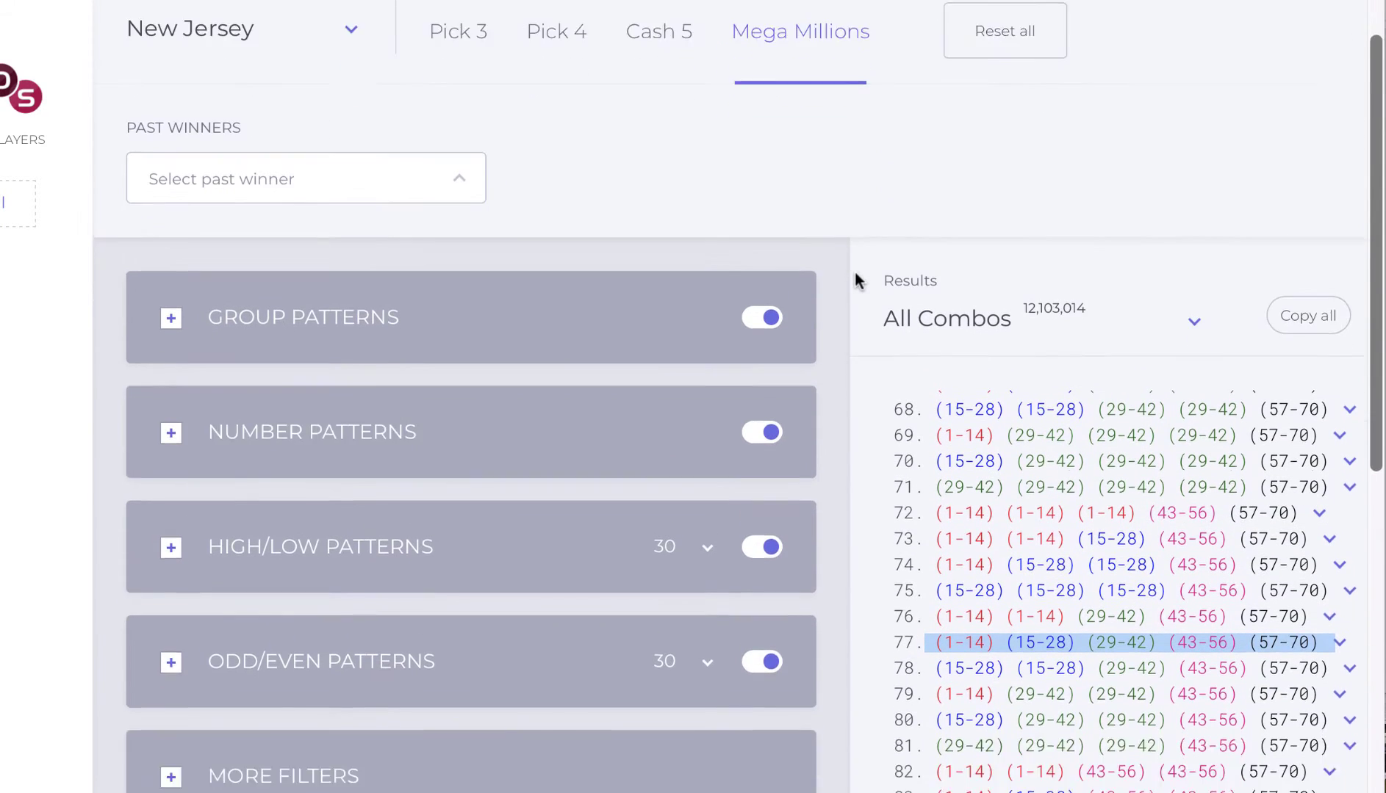
scroll(856, 279, "down", 1)
left_click(462, 90)
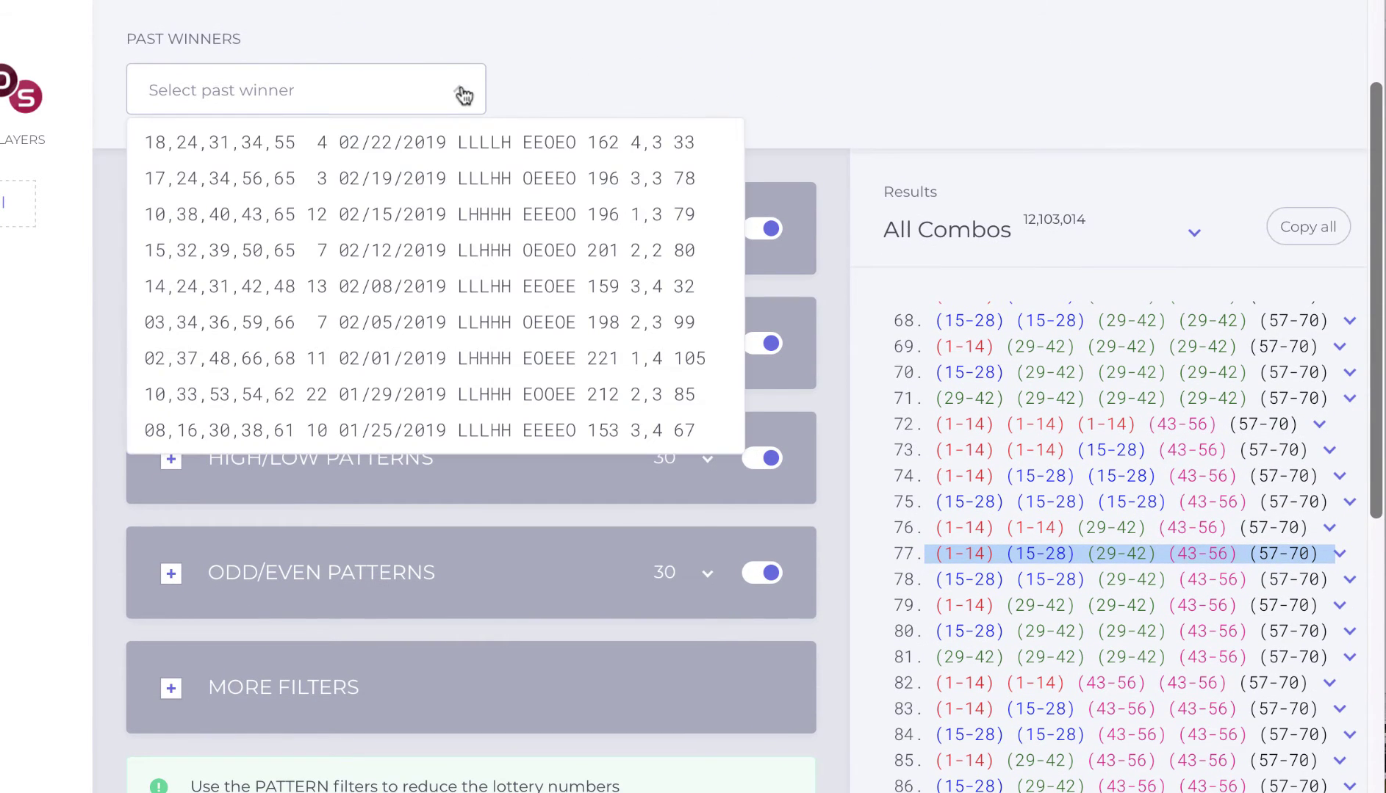
scroll(788, 232, "up", 1)
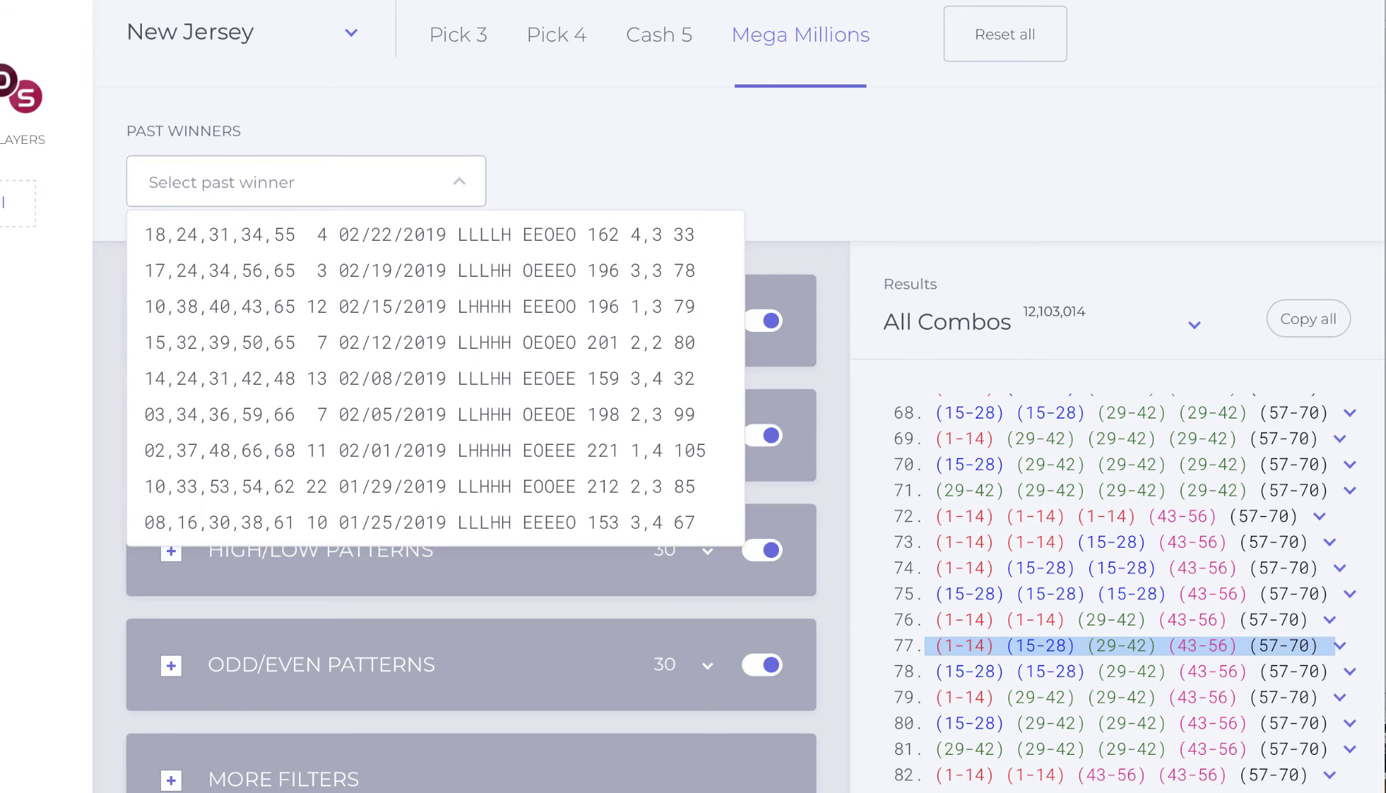
key("super+Tab")
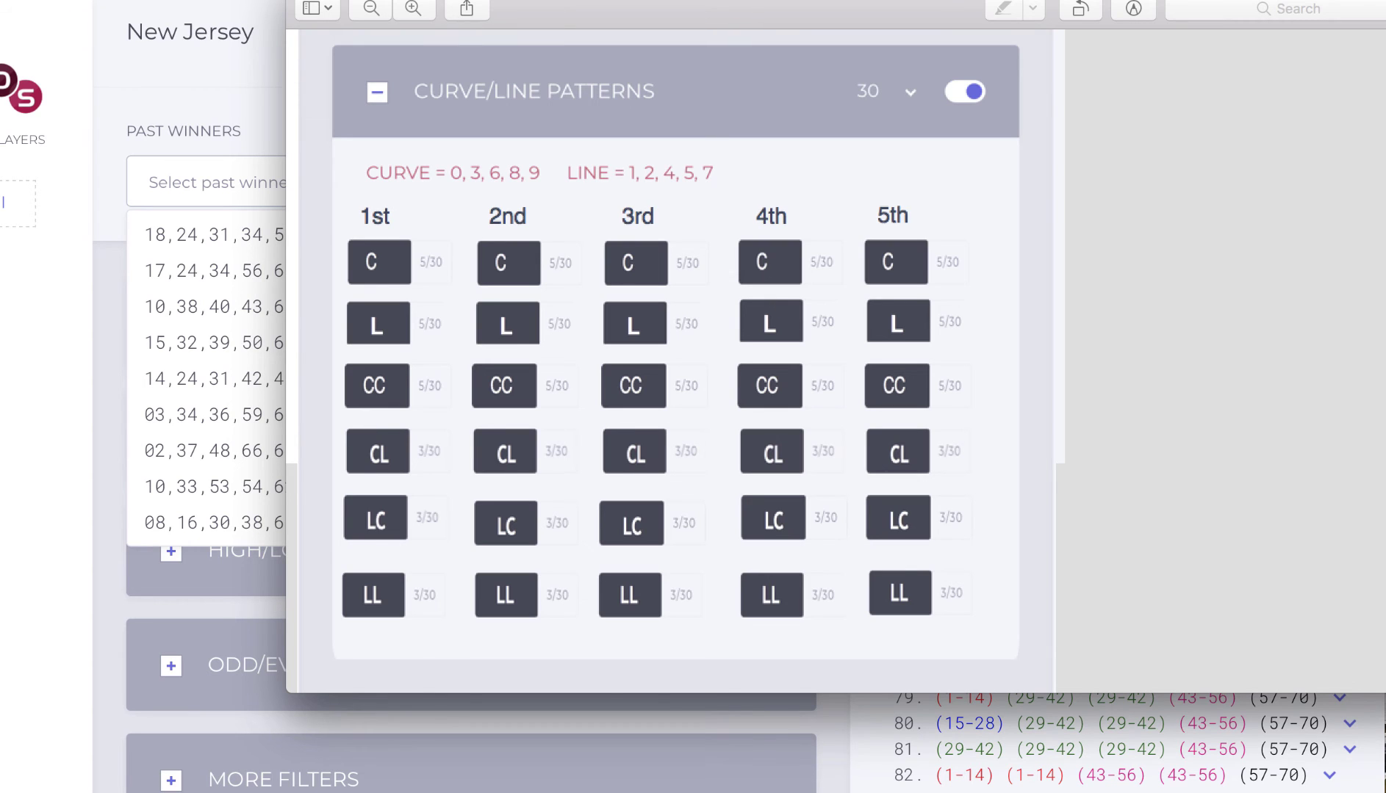
key("super+m")
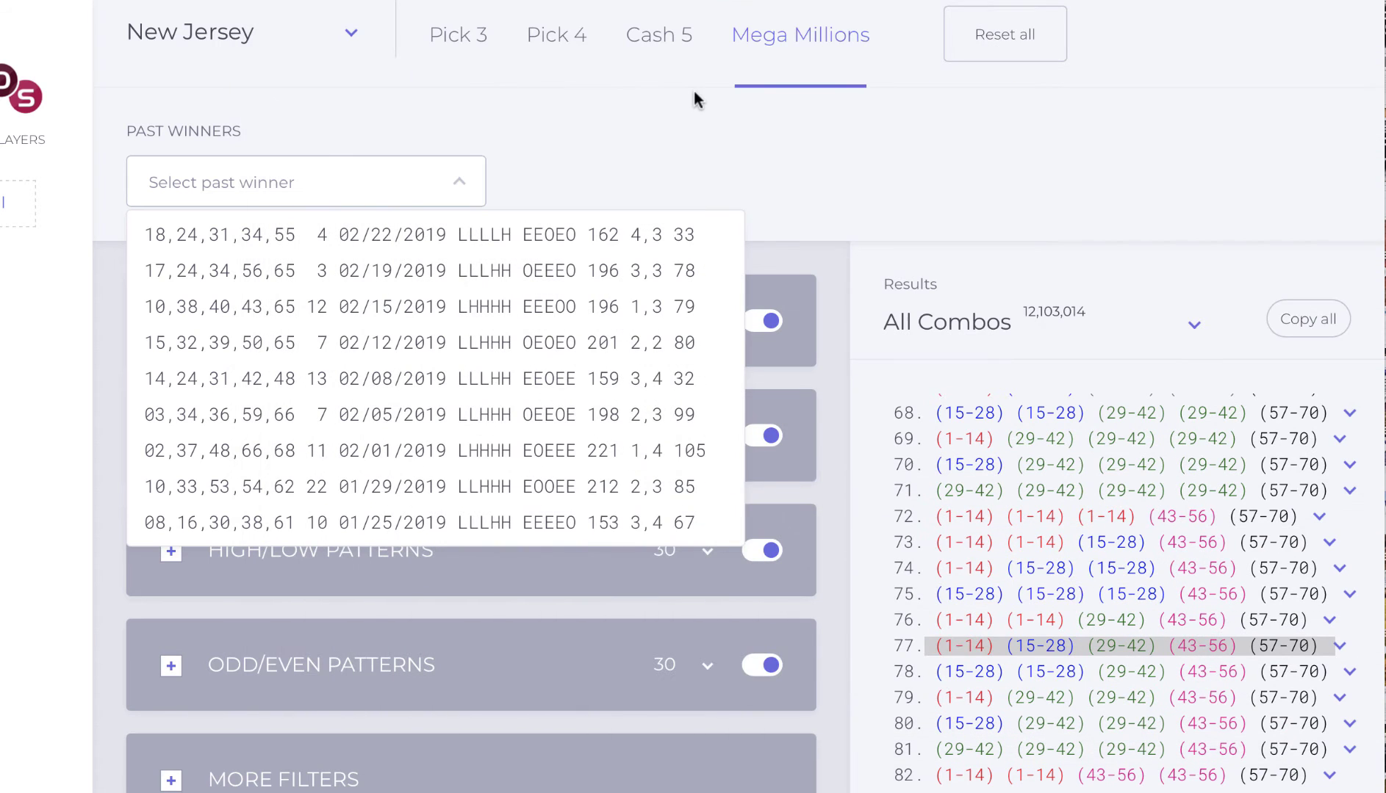